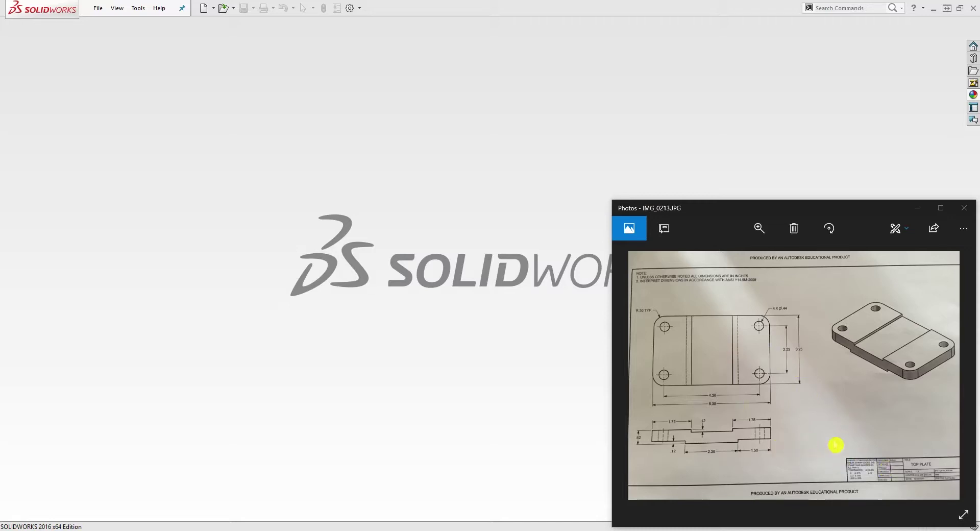
Create a new part from the default template and start a sketch on the Top plane
left_click(204, 8)
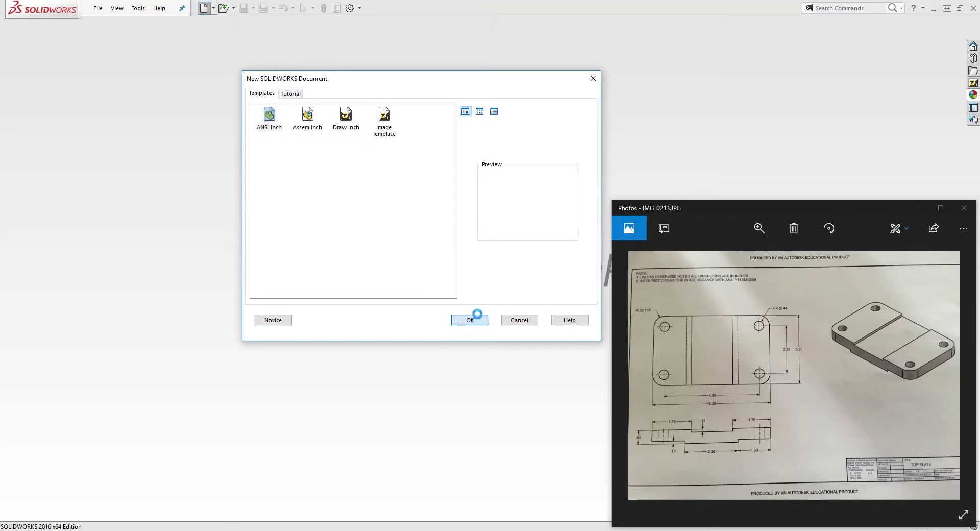
left_click(472, 320)
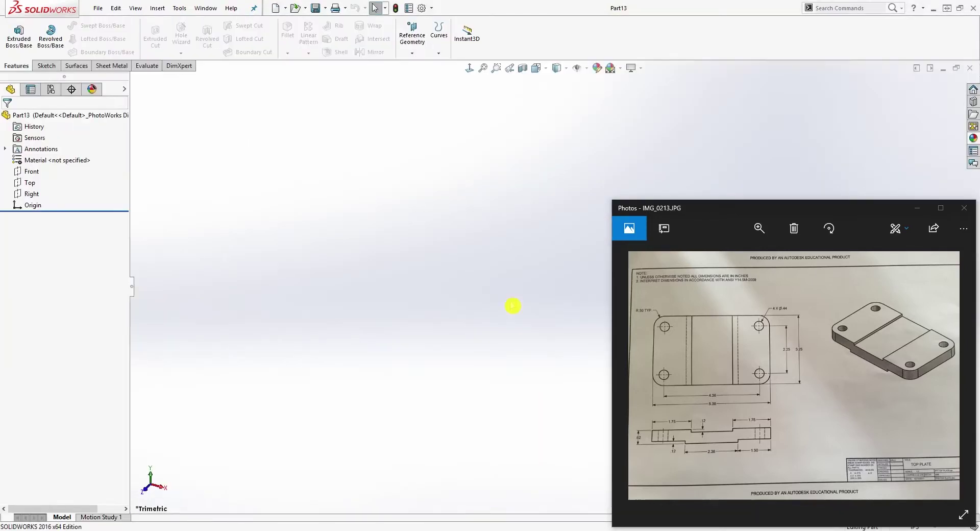
left_click(29, 183)
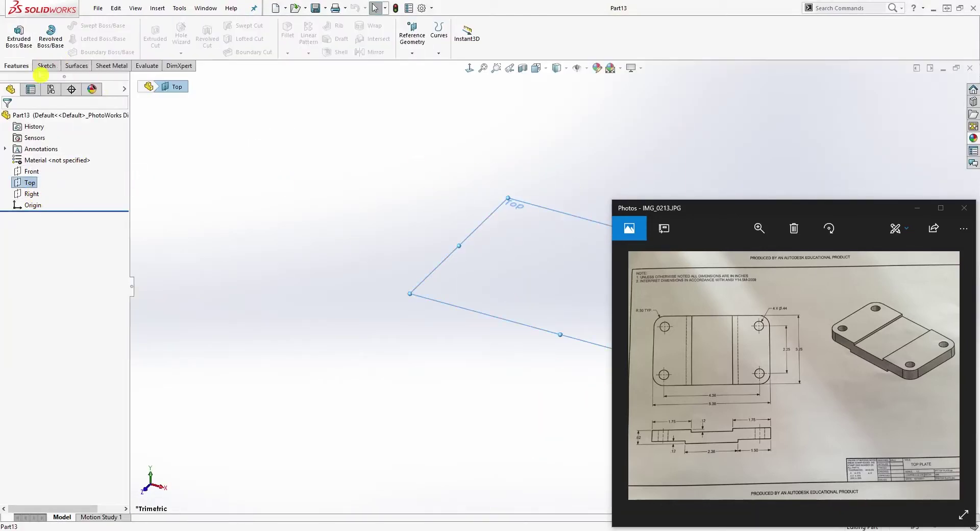
left_click(46, 66)
left_click(15, 31)
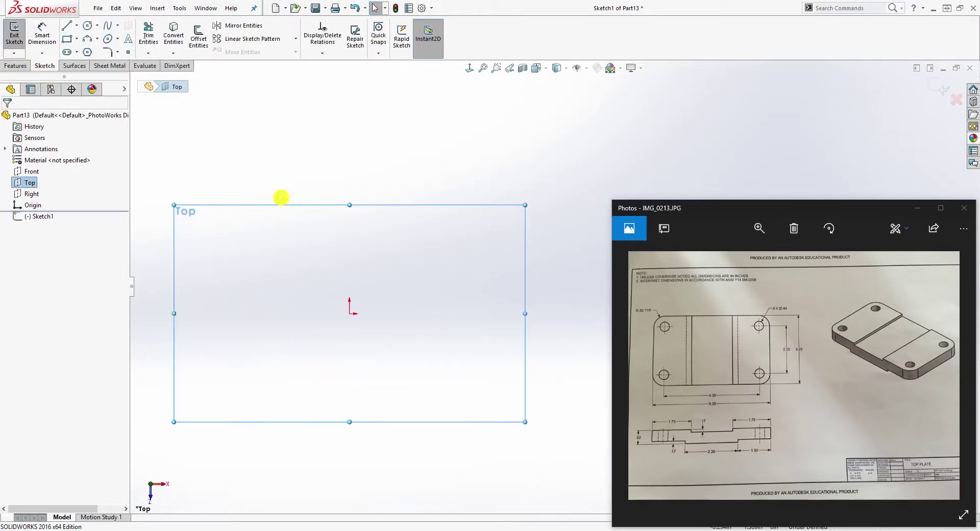
Draw a center rectangle about 3.62 in wide and 5.74 in high, centered on the origin
left_click(77, 39)
left_click(74, 64)
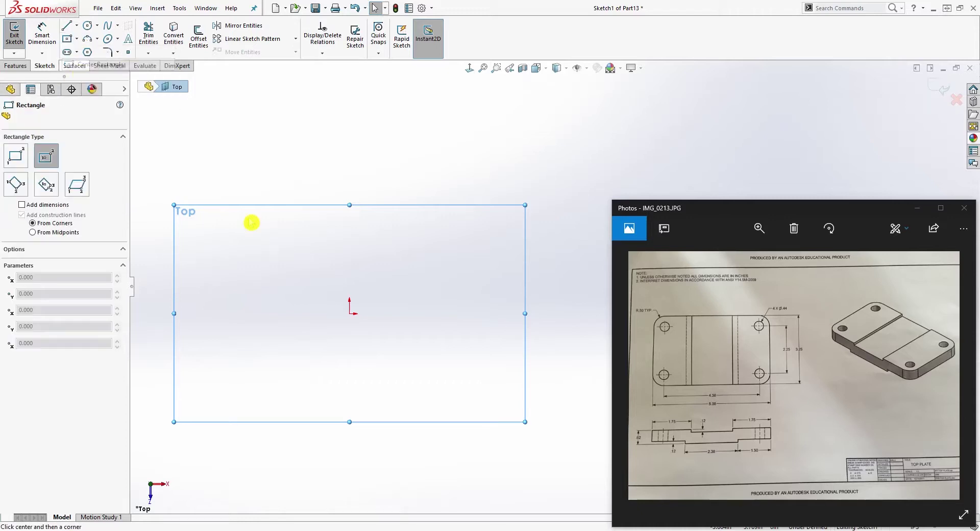
left_click(350, 313)
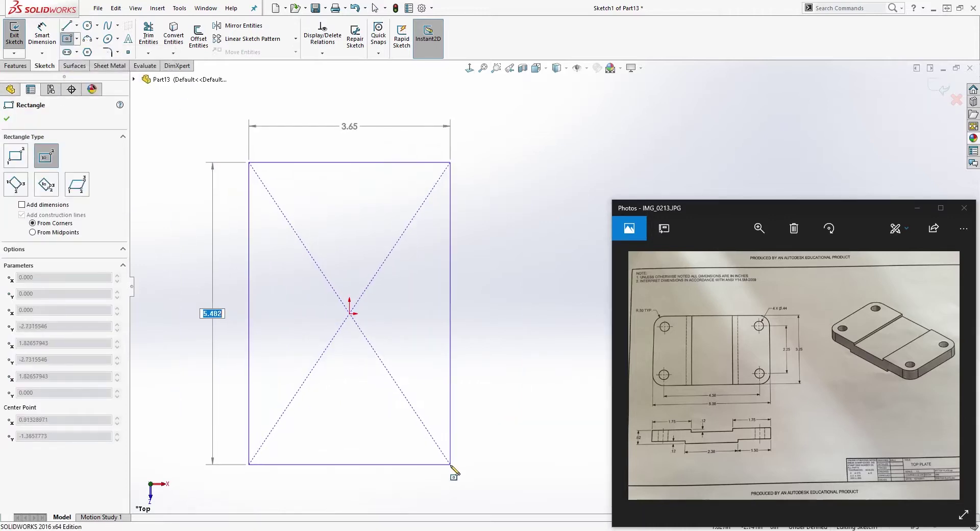
left_click(450, 472)
key("Escape")
Dimension the rectangle's height between its two horizontal edges as 5.38 in
right_click_drag(479, 420, 473, 337)
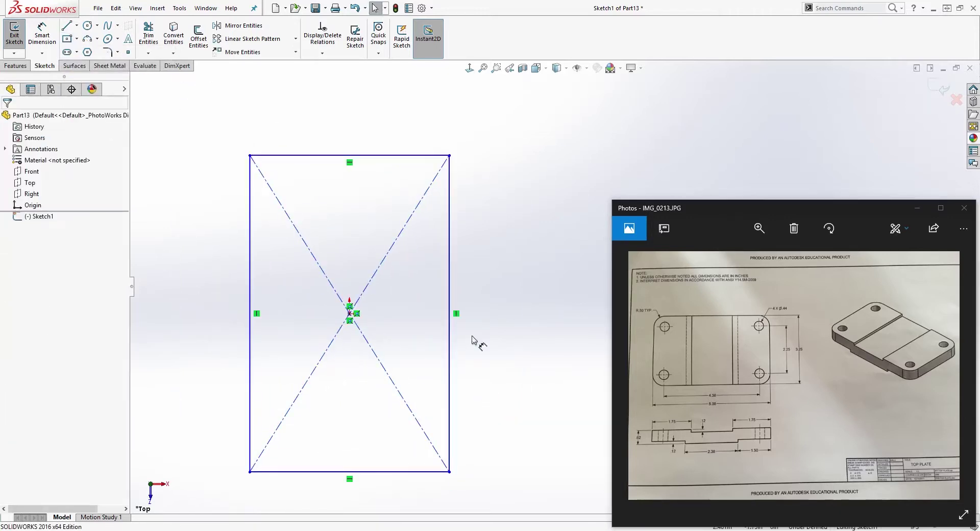
left_click(412, 155)
left_click(400, 471)
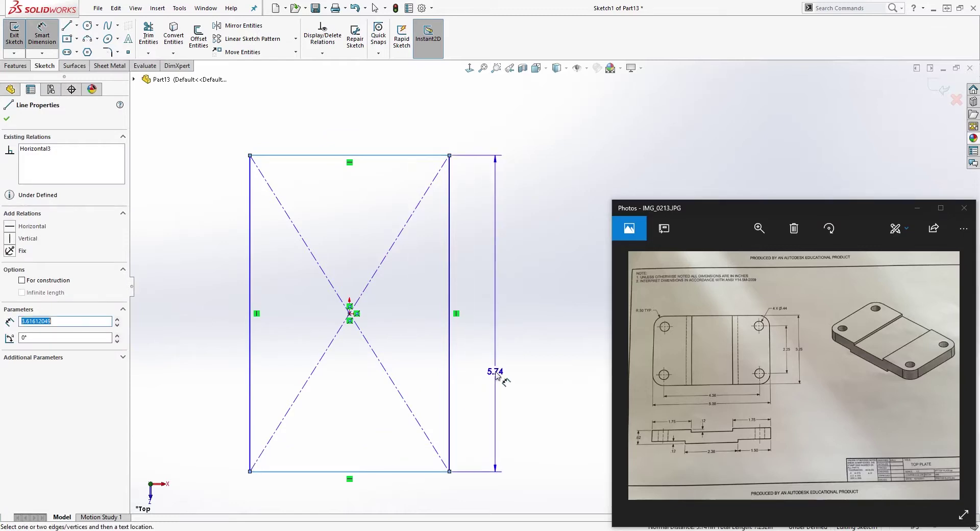
left_click(495, 376)
type("5.38")
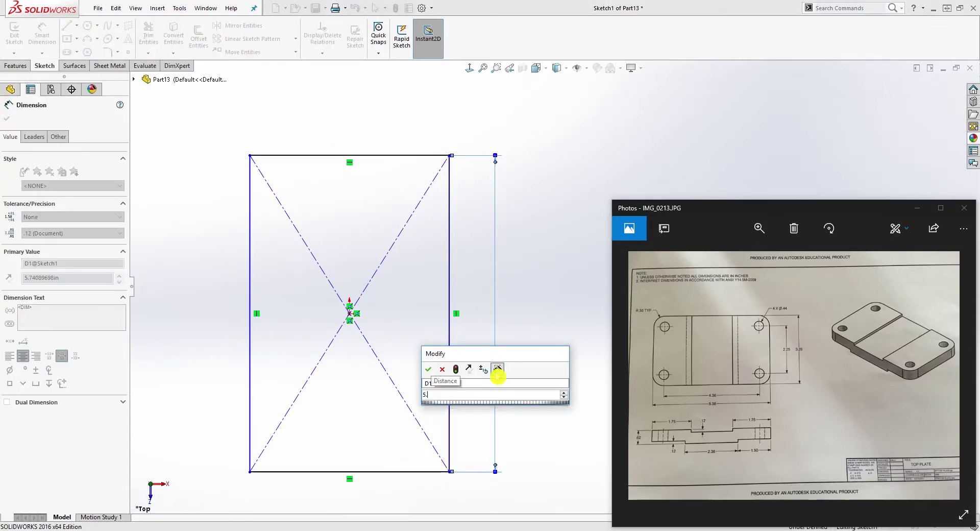
key("Return")
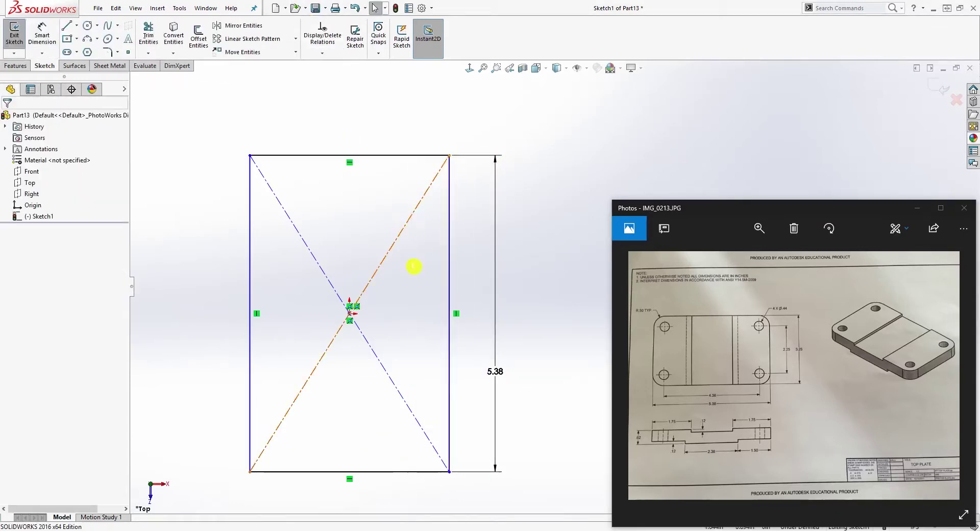
Dimension the rectangle's upper horizontal edge as 3.25 in
right_click_drag(414, 267, 388, 219)
left_click(350, 156)
left_click(343, 118)
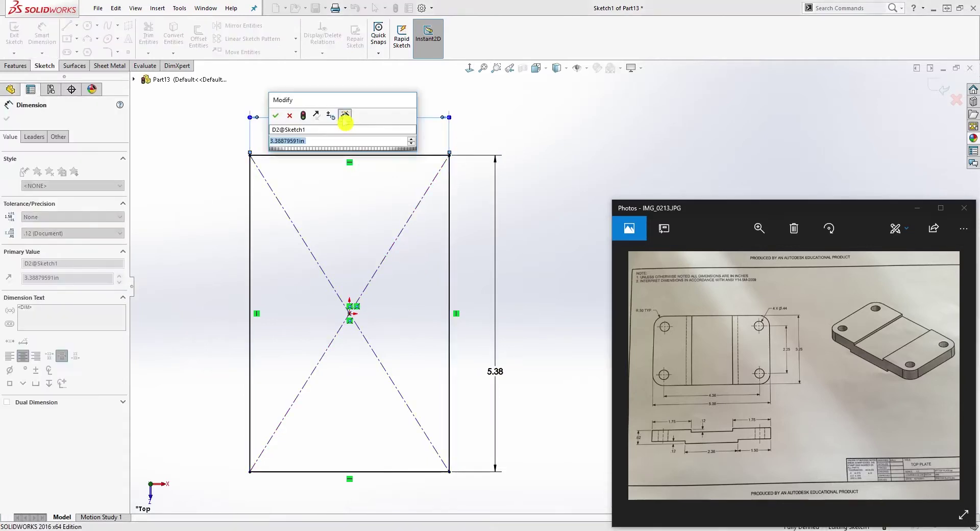
type("3.25")
key("Return")
type("3.25")
key("Return")
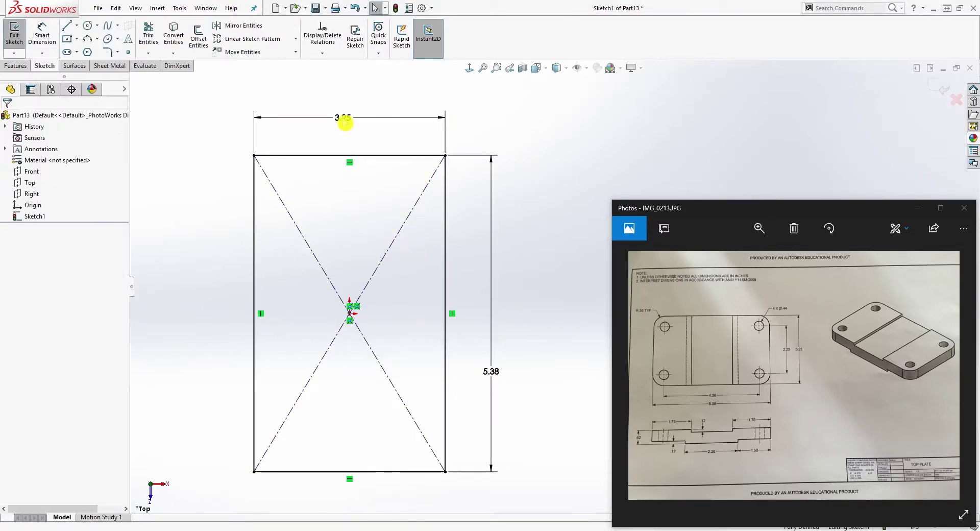
Apply 0.50 in sketch fillets to all four corners of the rectangle and view the sketch plane straight on
left_click(109, 52)
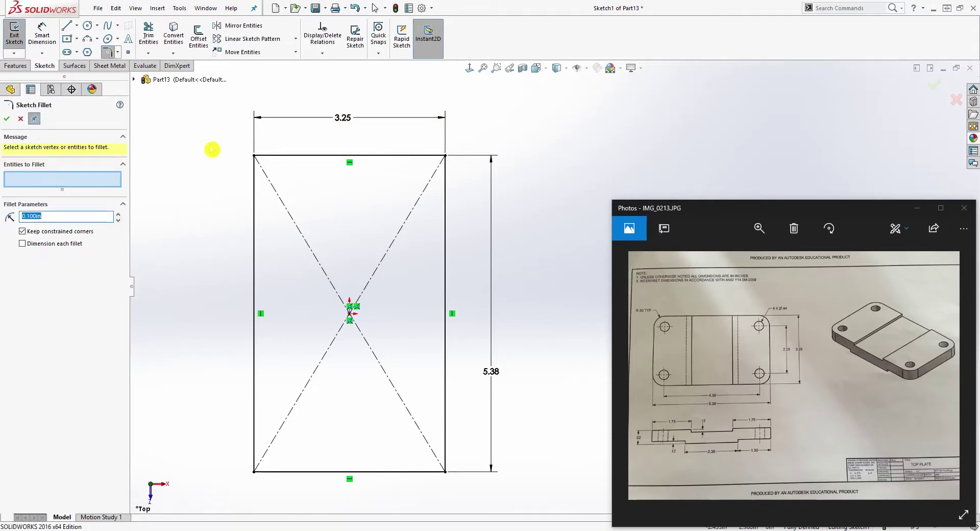
left_click(445, 471)
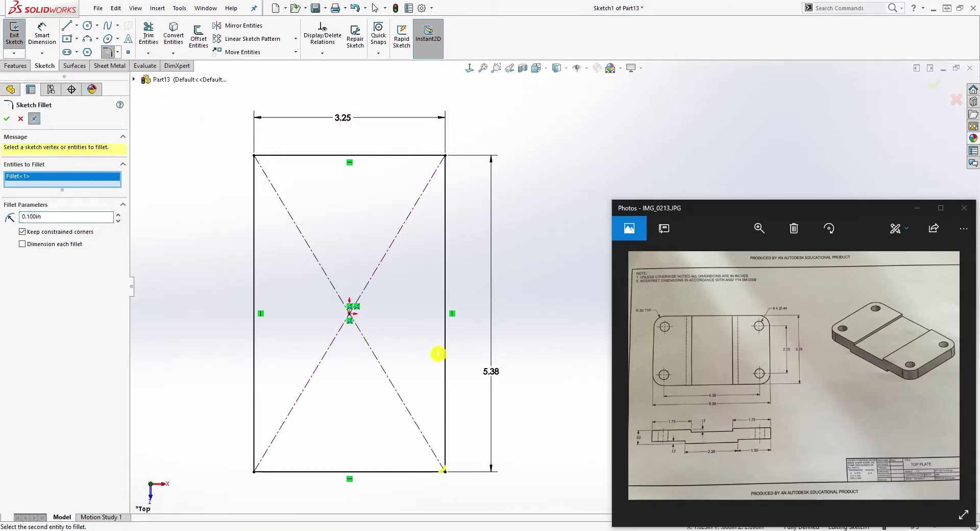
left_click(445, 156)
left_click(254, 156)
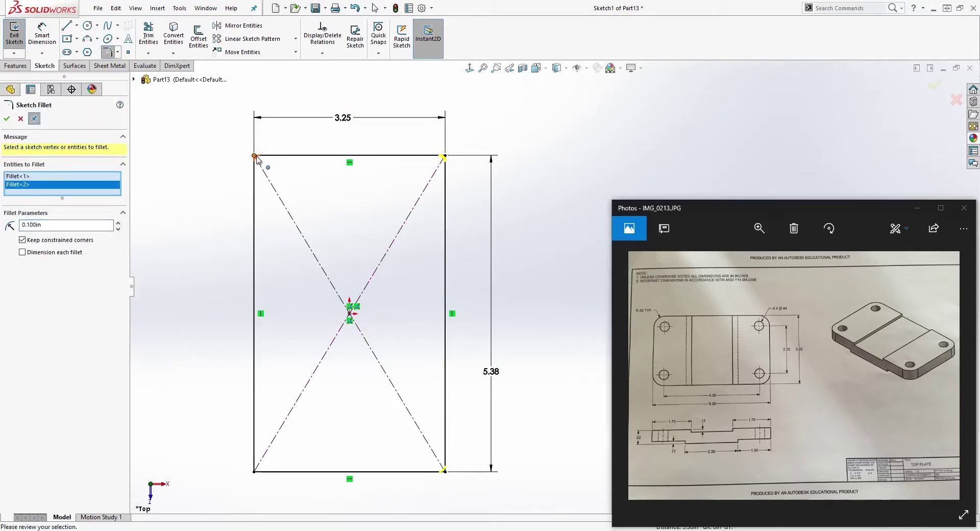
left_click(254, 472)
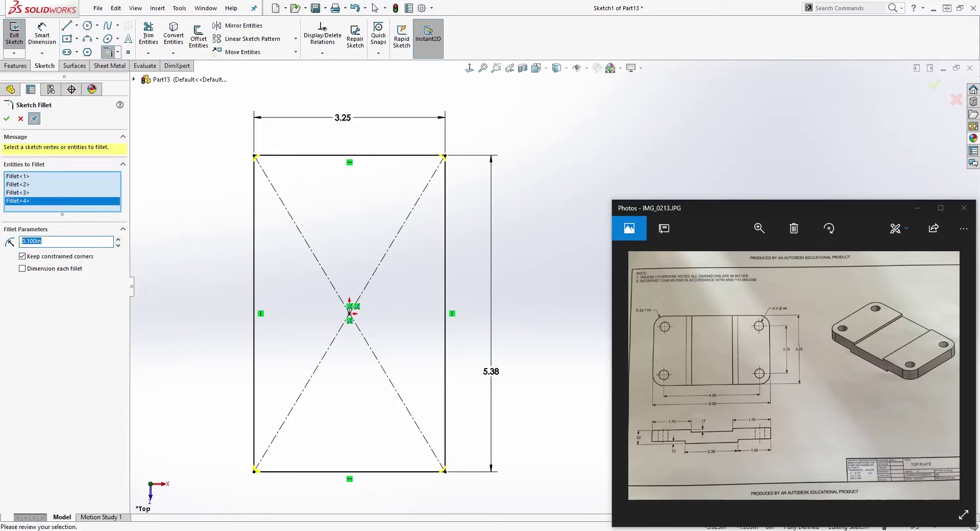
mouse_move(325, 275)
middle_mouse_down()
mouse_move(302, 197)
mouse_move(317, 214)
middle_mouse_up()
left_click(7, 118)
mouse_move(293, 317)
middle_mouse_down()
mouse_move(216, 235)
mouse_move(306, 316)
mouse_move(306, 306)
middle_mouse_up()
key("Escape")
left_click(470, 69)
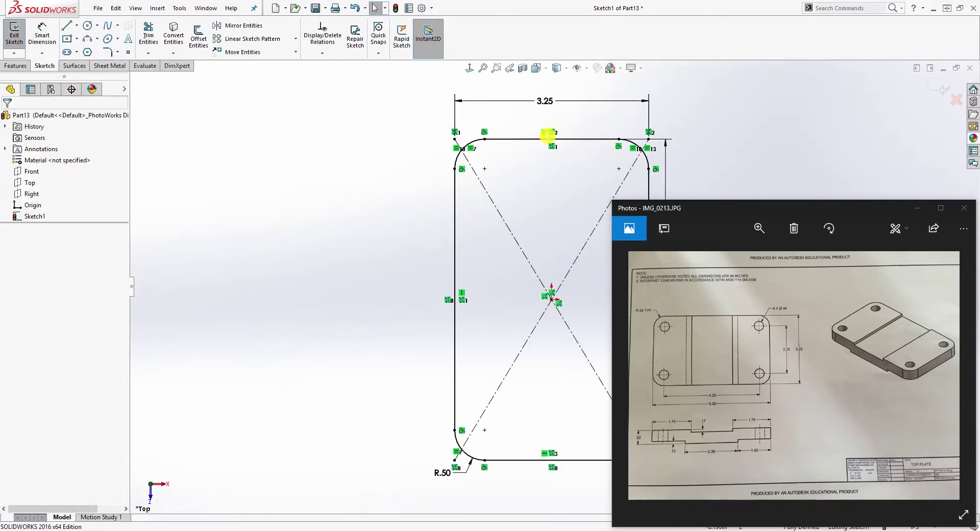
Draw a circle about 0.44 in in diameter at the center point of the upper-right corner fillet
scroll(793, 321, "down", 1)
scroll(793, 324, "up", 1)
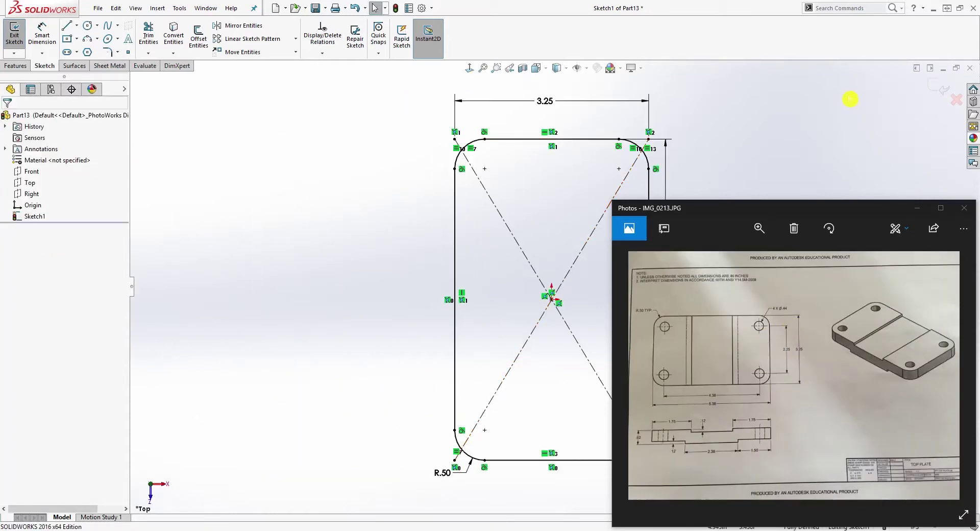
scroll(817, 125, "down", 2)
scroll(550, 275, "up", 2)
scroll(558, 306, "down", 2)
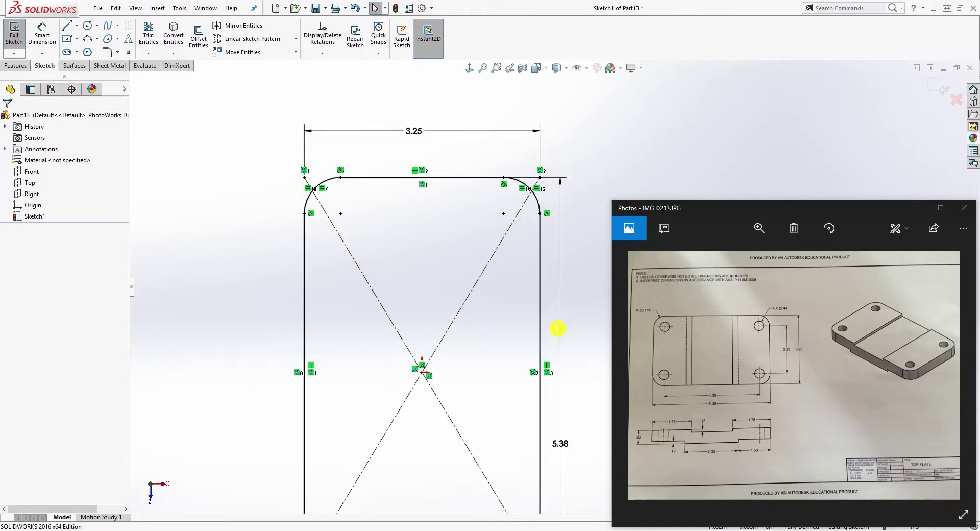
left_click(88, 27)
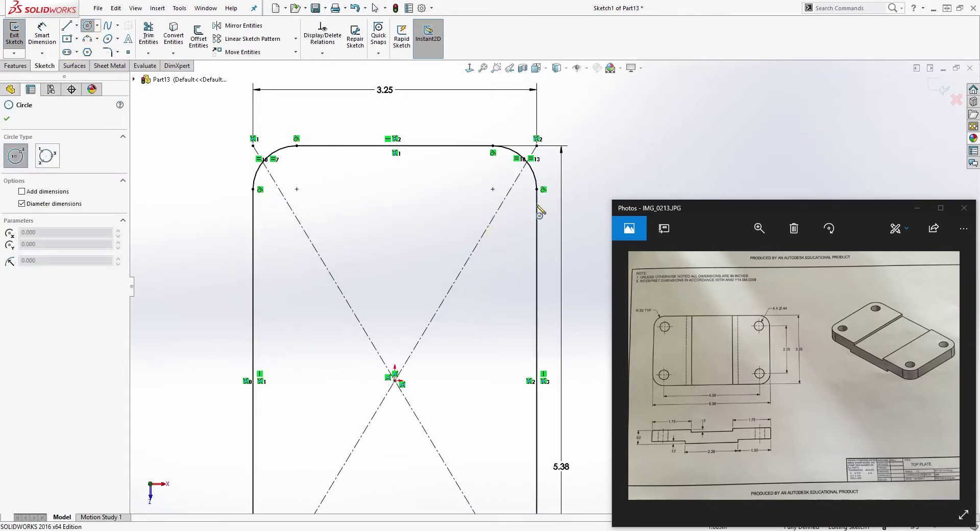
left_click(493, 189)
left_click(503, 173)
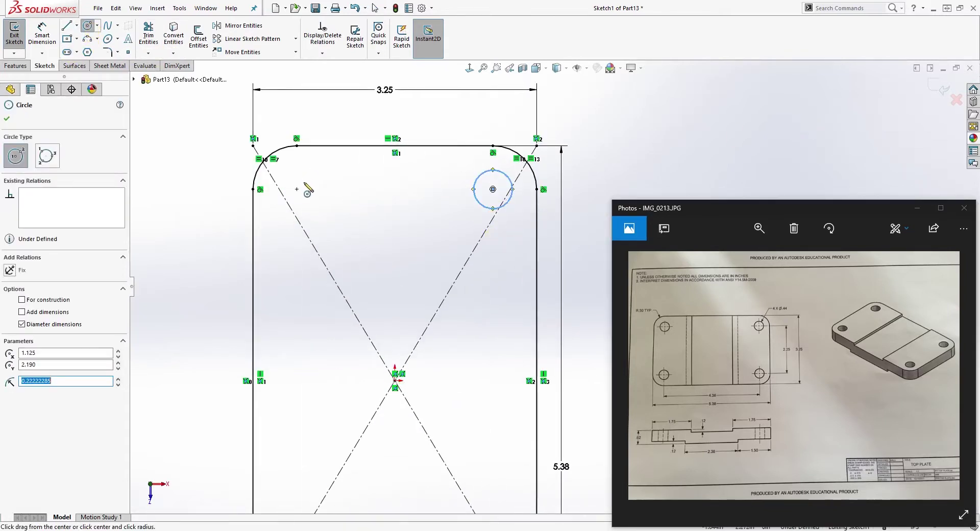
key("Escape")
left_click(312, 195)
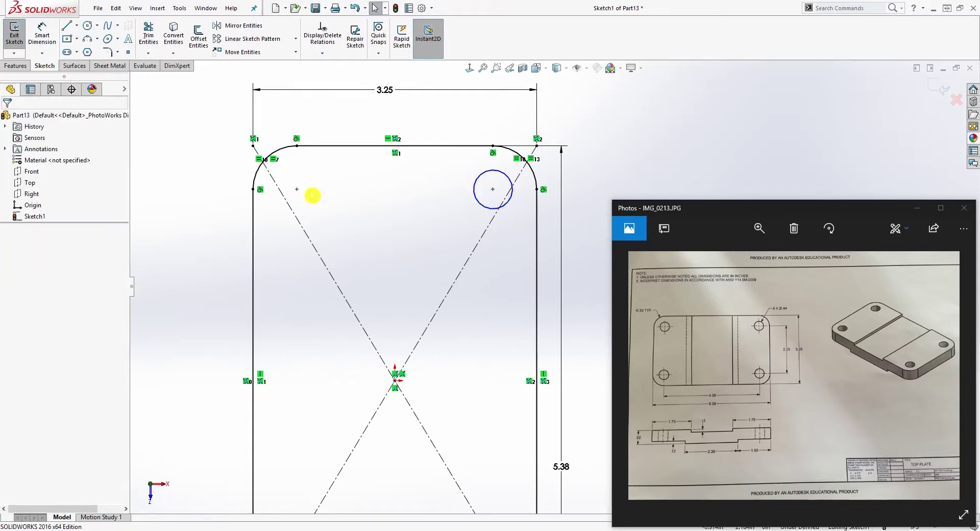
left_click(88, 27)
left_click(297, 189)
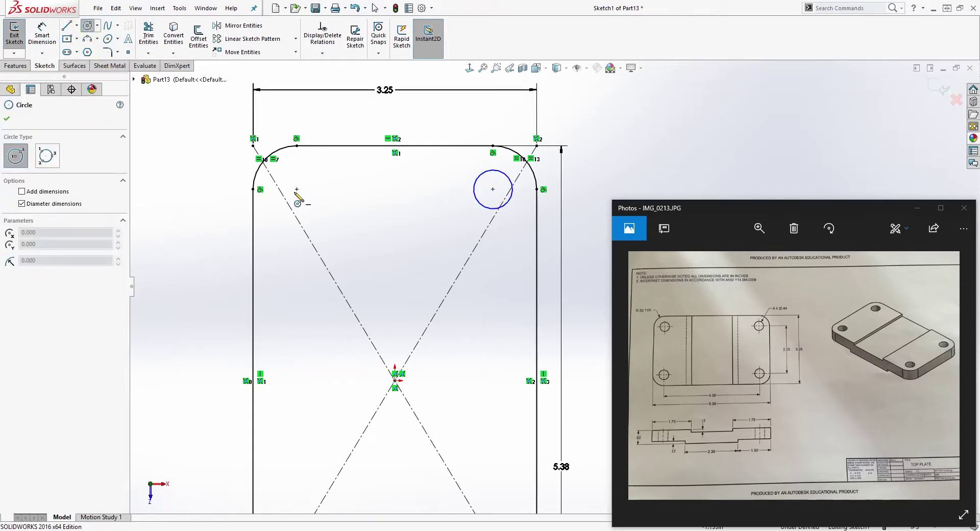
key("Escape")
left_click(288, 161)
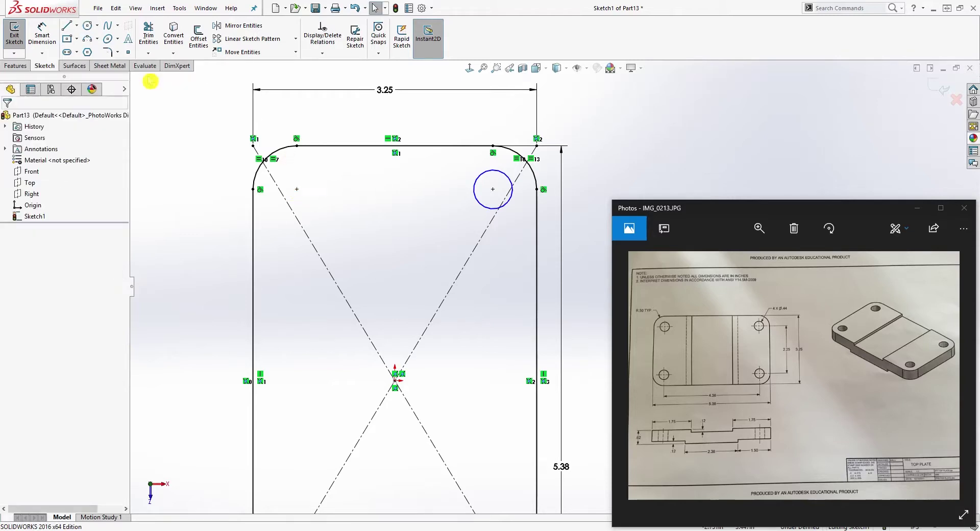
Draw a circle about 0.69 in in diameter at the center point of the upper-left corner fillet
left_click(89, 27)
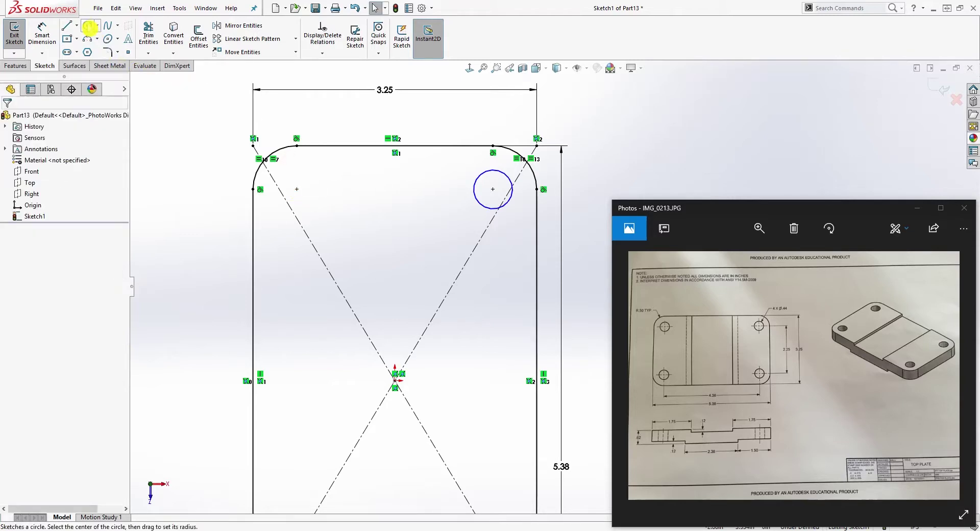
left_click(296, 189)
left_click(327, 189)
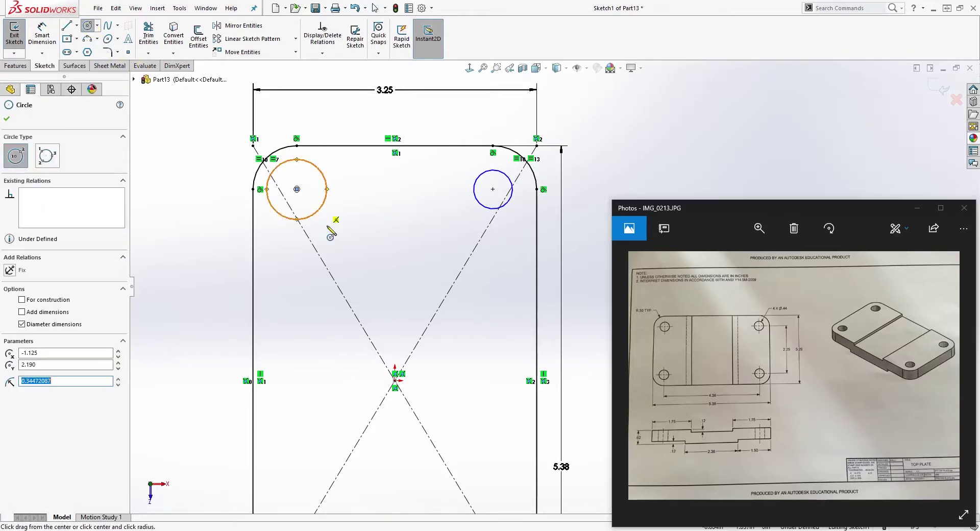
Draw circles at the center points of the two lower corner fillets, making the right one about 0.68 in in diameter
scroll(327, 227, "up", 4)
scroll(427, 427, "down", 1)
left_click(434, 419)
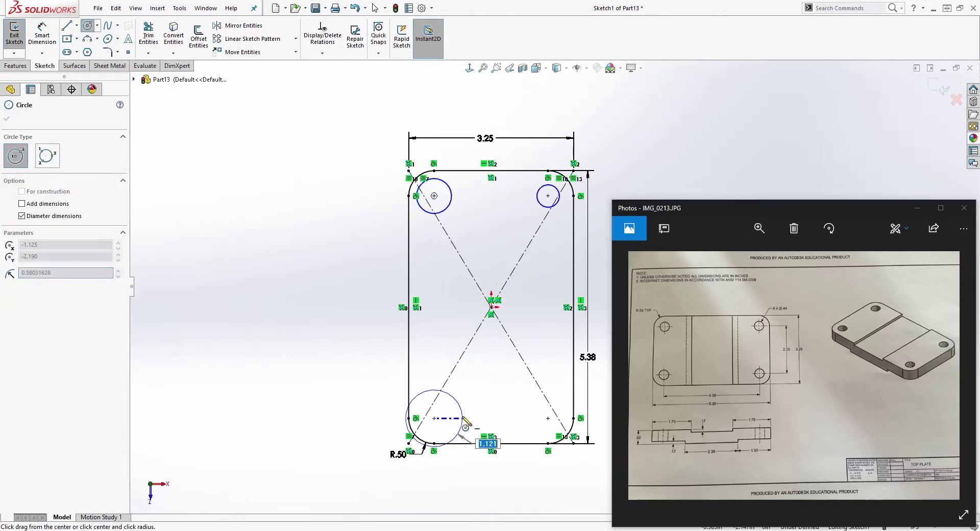
left_click(451, 418)
left_click(548, 418)
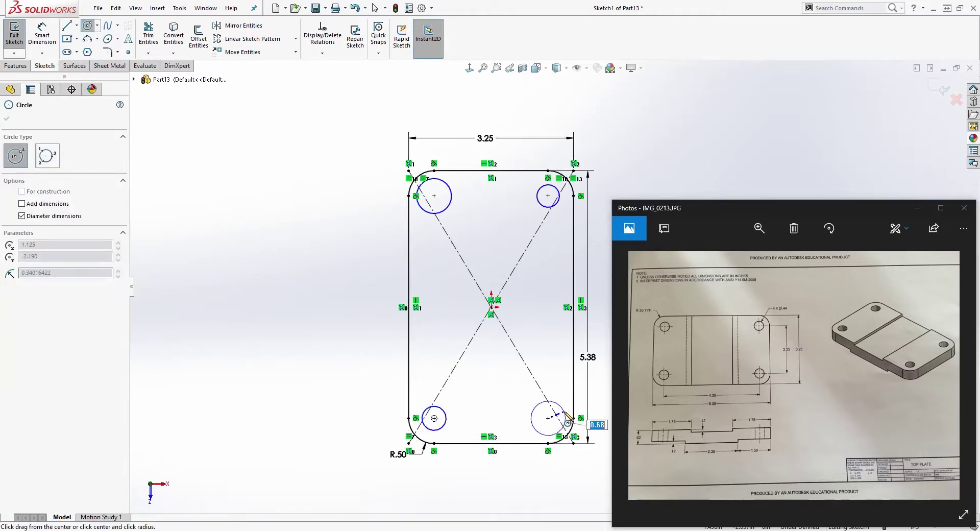
left_click(565, 418)
key("Escape")
Add an Equal relation between the upper-right and lower-right circles
left_click(542, 206)
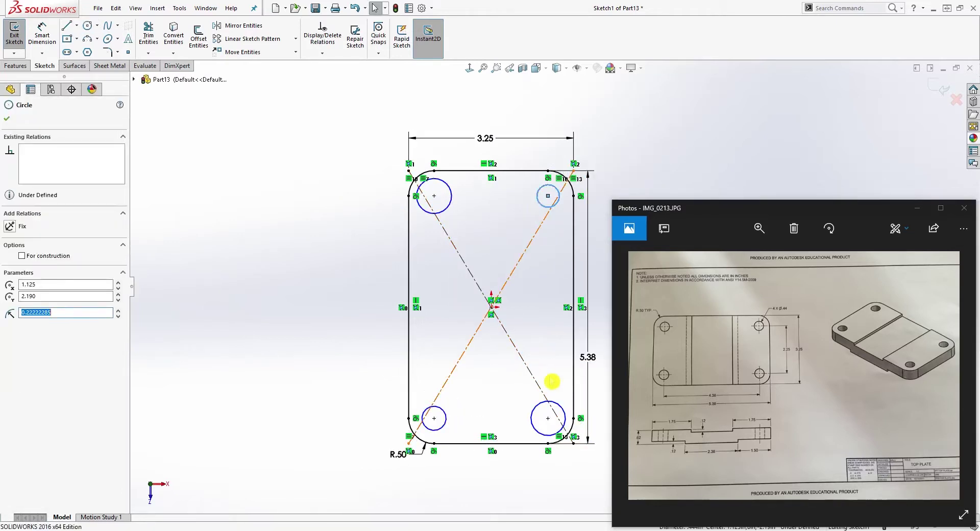
left_click(552, 403, "ctrl")
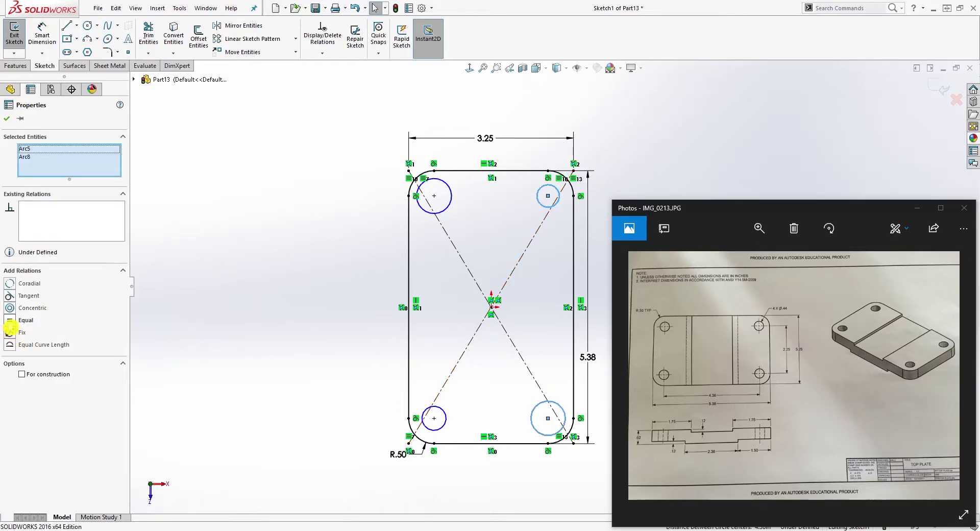
left_click(10, 320)
left_click(160, 332)
Add an Equal relation between the lower-right and lower-left circles
left_click(532, 411)
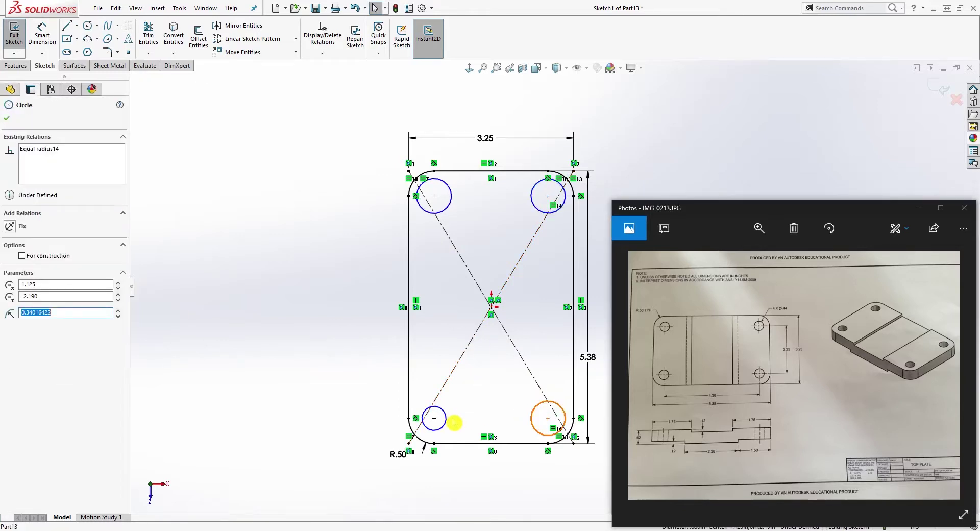
left_click(447, 421, "ctrl")
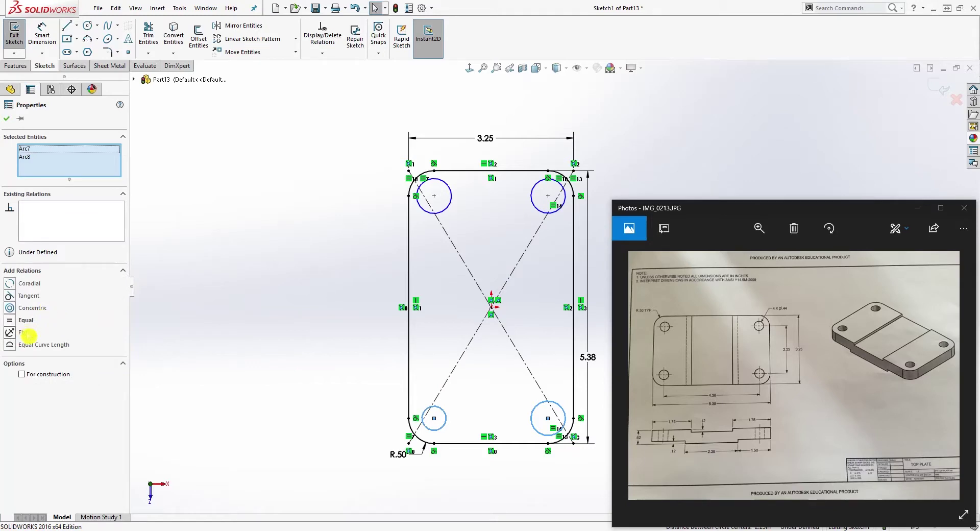
left_click(14, 325)
left_click(438, 253)
Add an Equal relation between the upper-left and lower-left circles
left_click(445, 210)
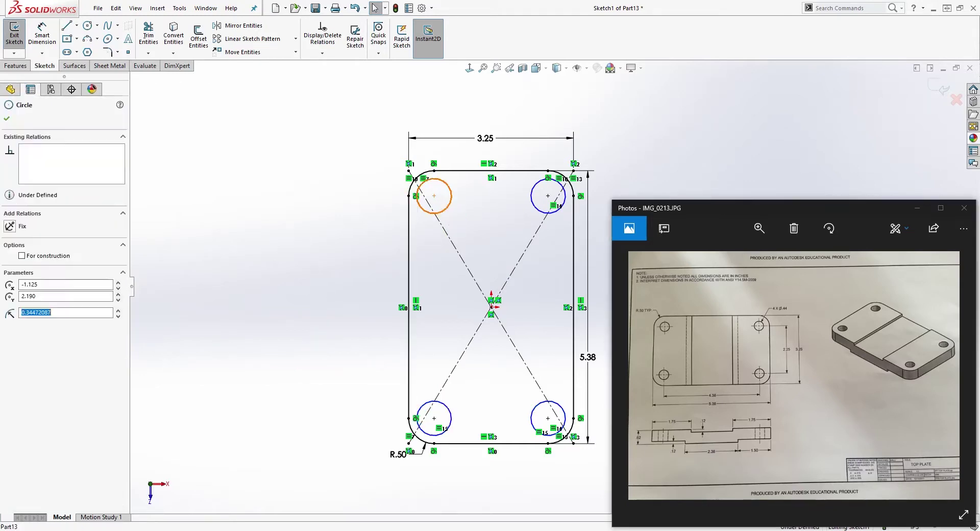
left_click(449, 416, "ctrl")
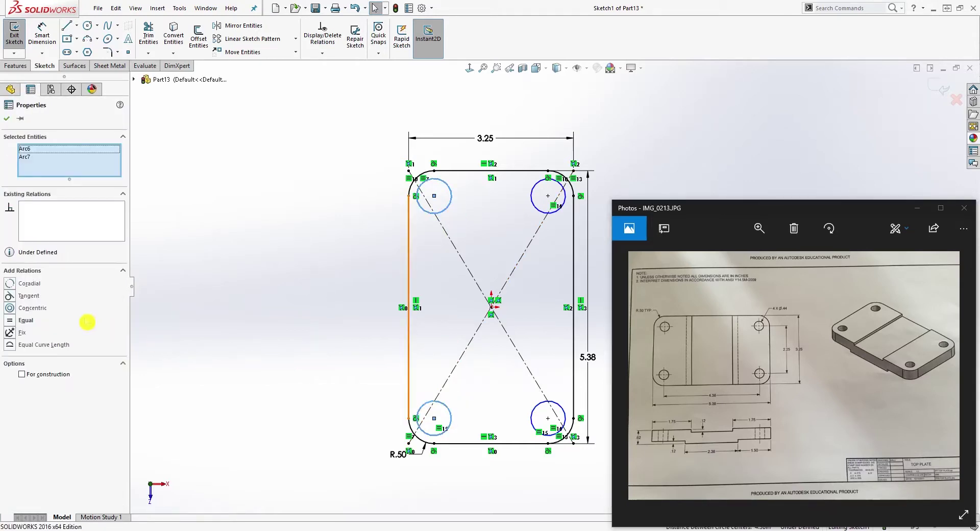
left_click(16, 322)
left_click(287, 188)
Dimension the upper-left corner circle's diameter at 0.44 in
right_click_drag(256, 348, 287, 203)
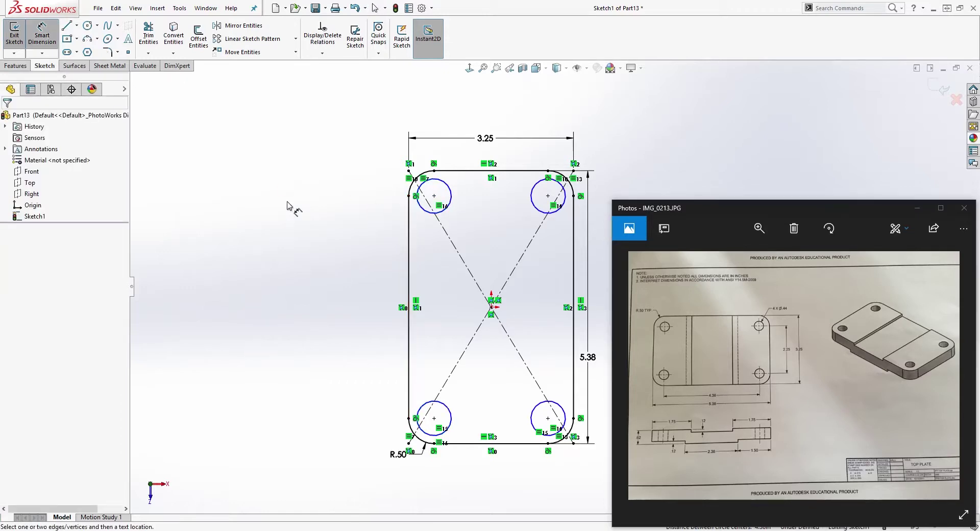
left_click(429, 211)
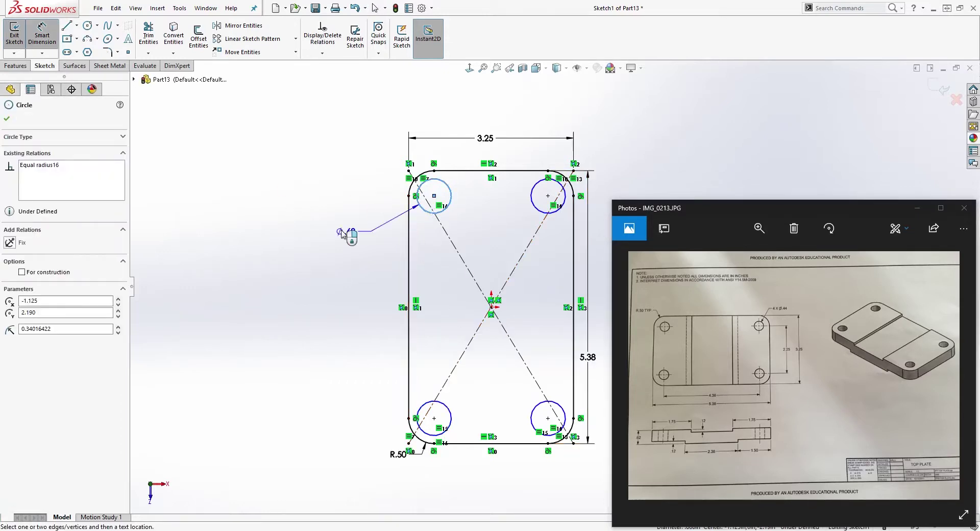
left_click(316, 154)
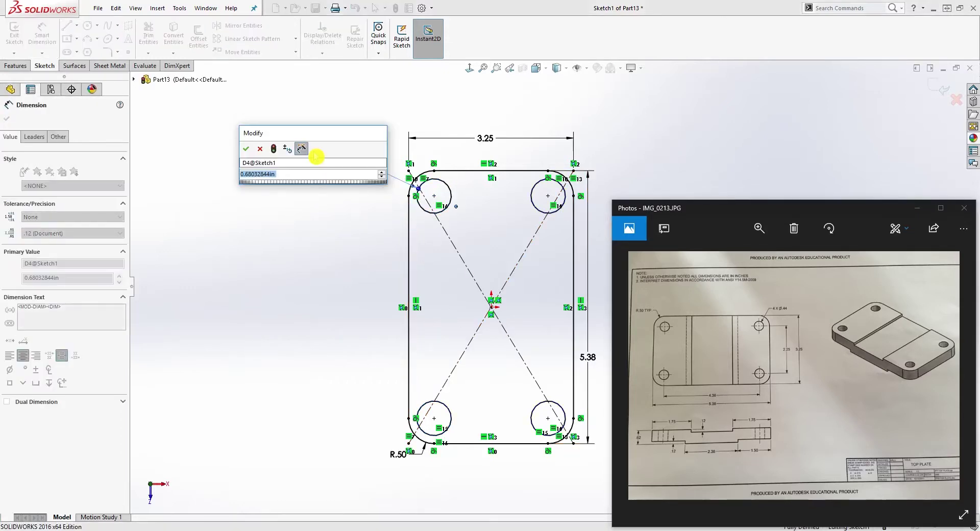
type(".44")
key("Return")
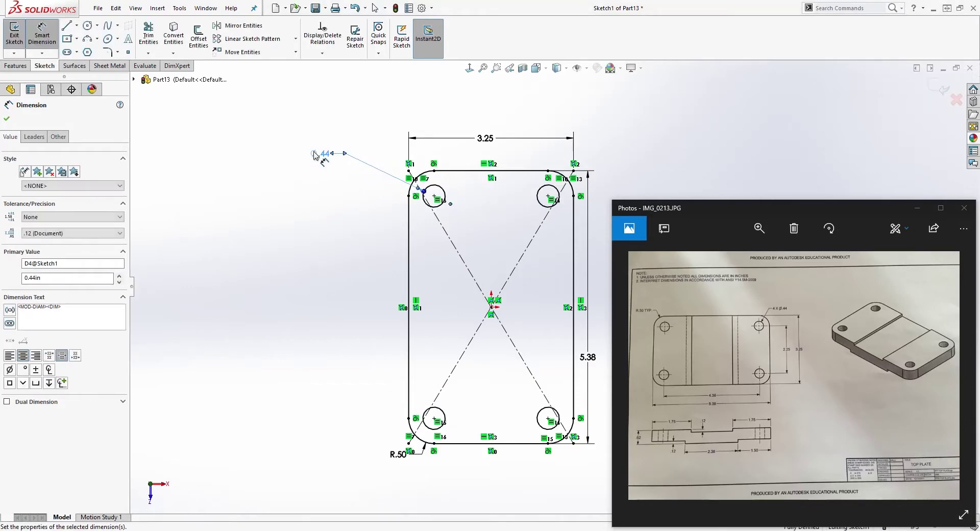
Start a blind boss extrusion of the plate sketch and reverse its direction to run below the sketch plane
scroll(500, 297, "down", 1)
scroll(560, 282, "up", 2)
scroll(811, 113, "down", 2)
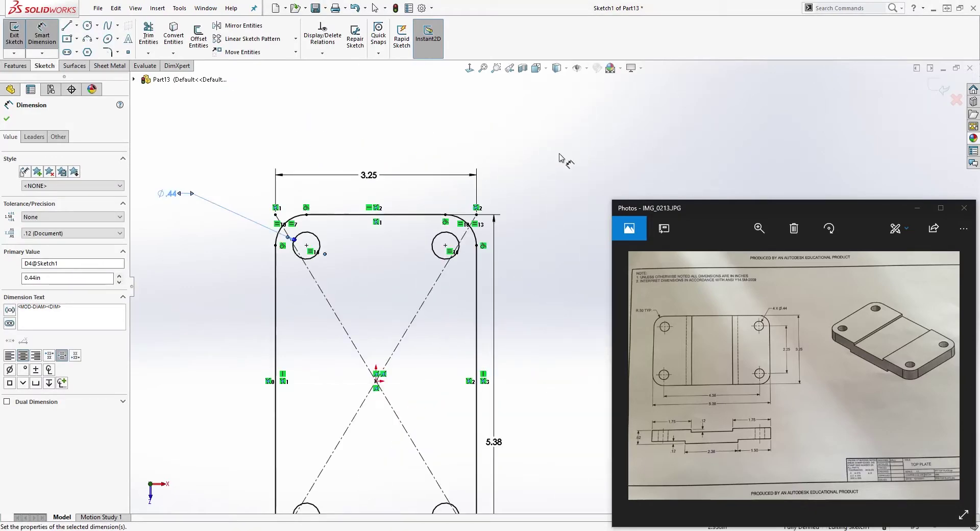
scroll(551, 274, "up", 1)
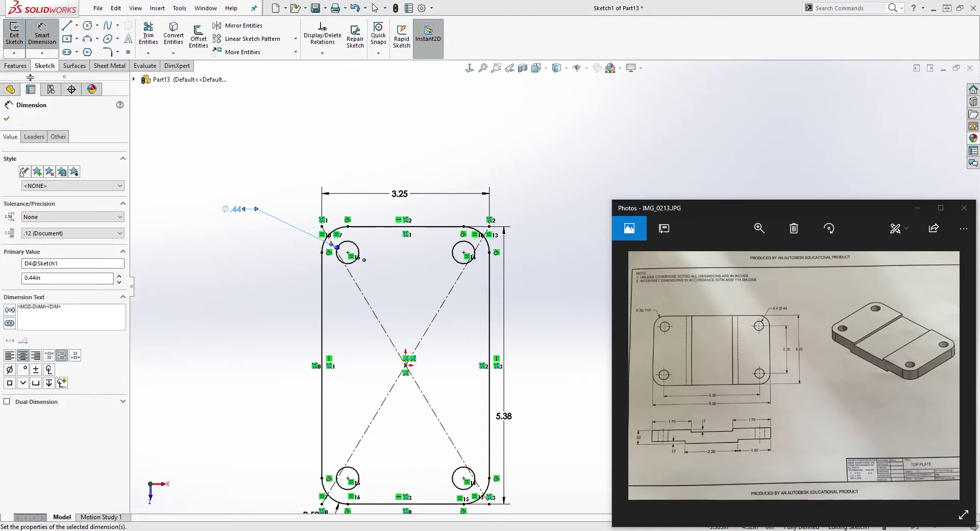
left_click(15, 70)
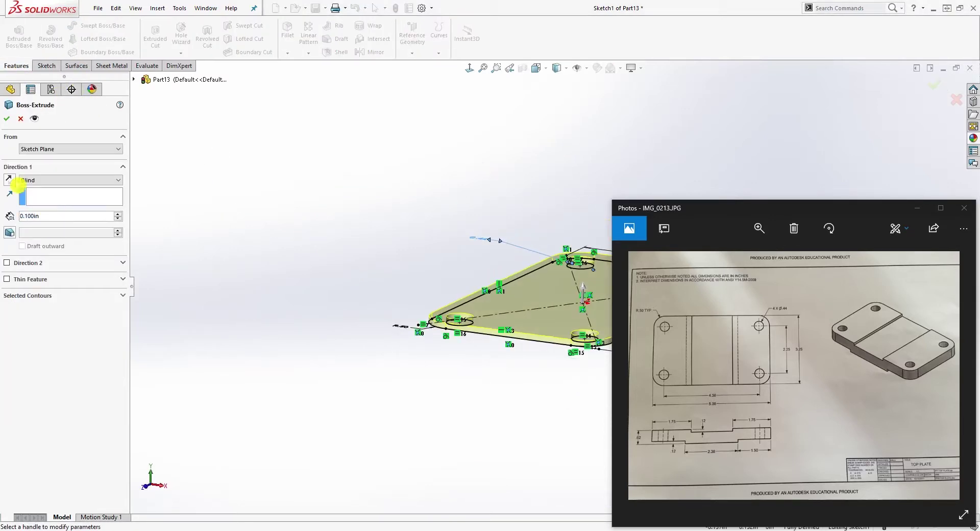
left_click(9, 180)
scroll(423, 383, "up", 2)
scroll(849, 112, "down", 3)
scroll(415, 468, "up", 3)
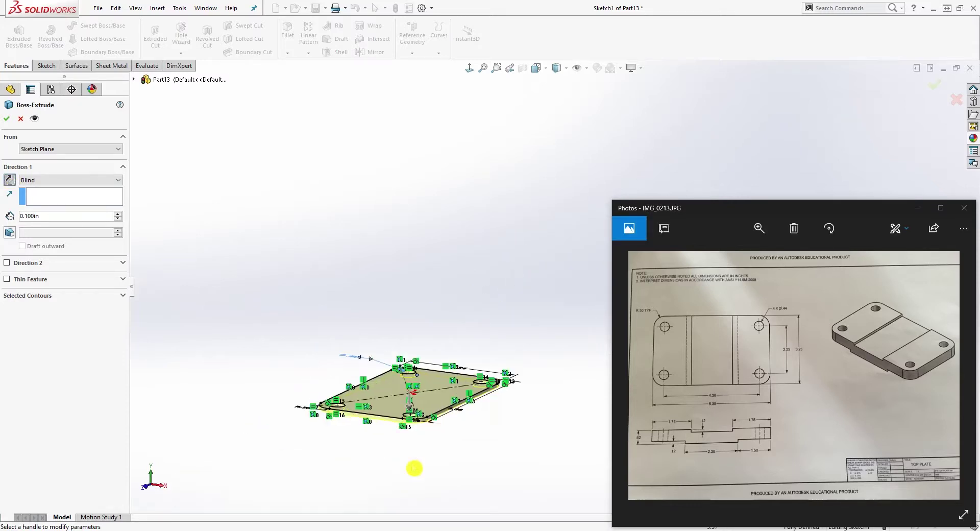
scroll(415, 468, "up", 4)
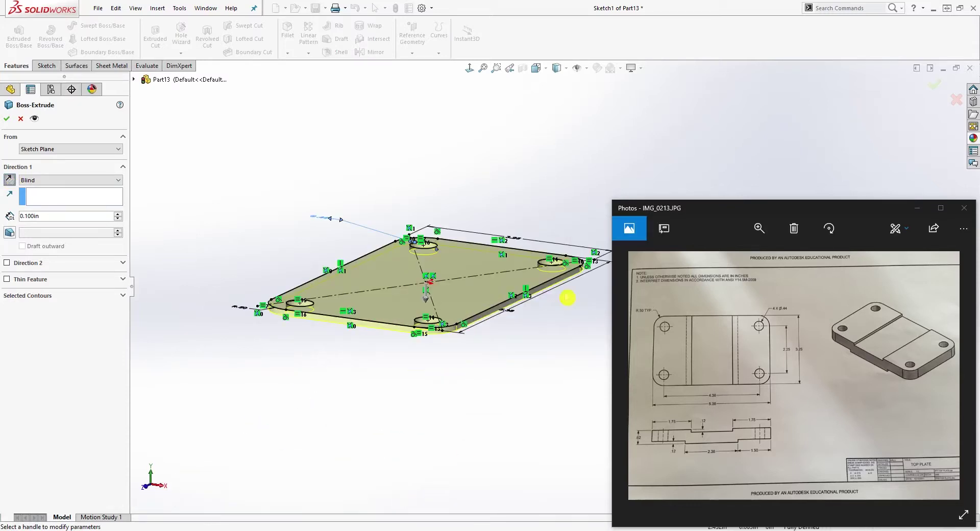
Set the plate's extrusion depth to 0.5 in and accept the feature
double_click(50, 217)
type(".")
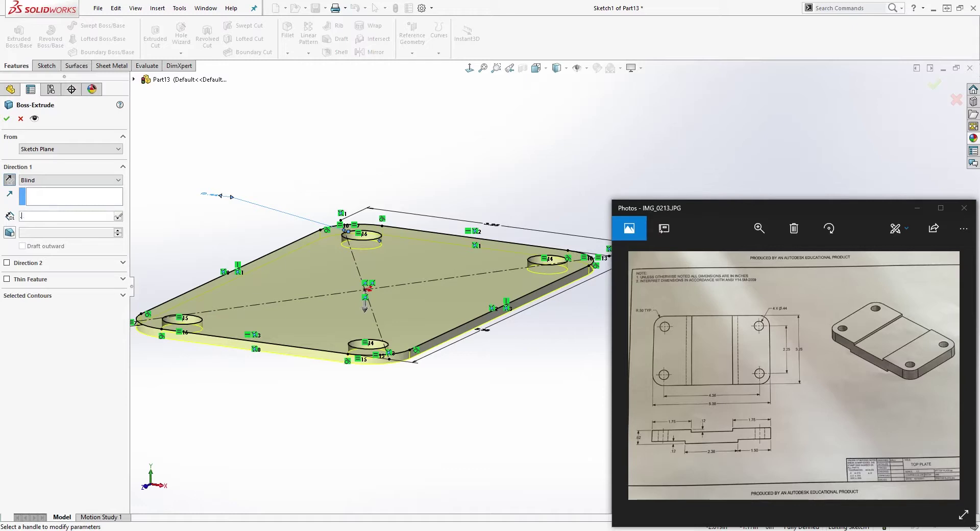
type("5")
key("Return")
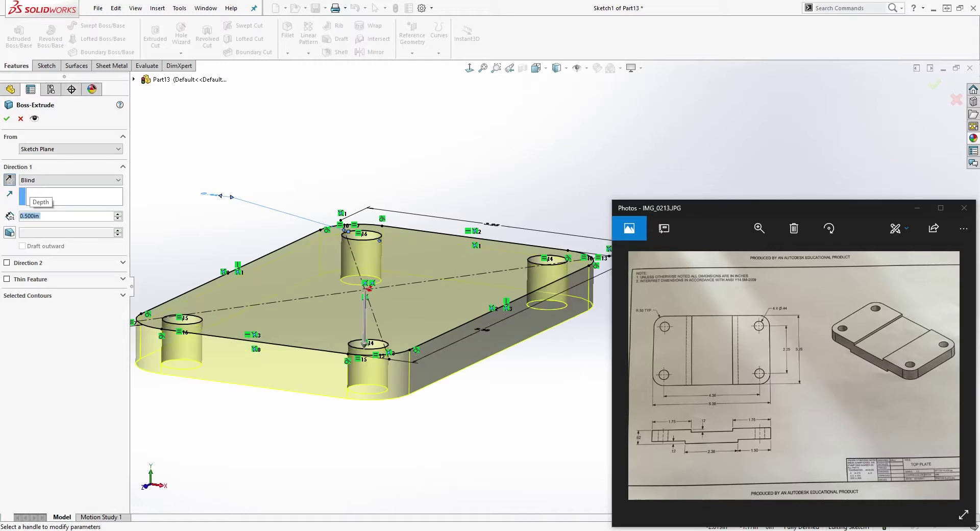
left_click(8, 121)
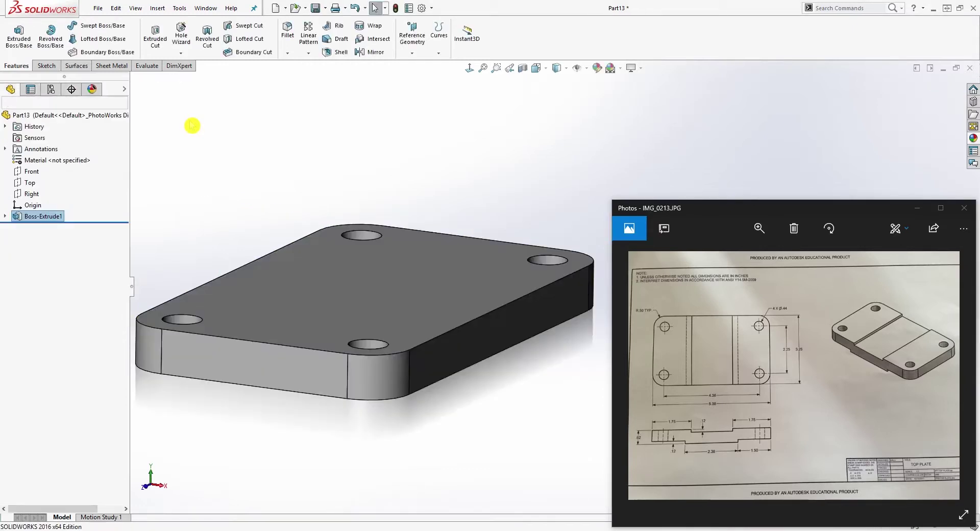
On the plate's long side face, sketch a corner rectangle hanging from the lower edge and spanning both sides of the origin
middle_click_drag(293, 274, 453, 386)
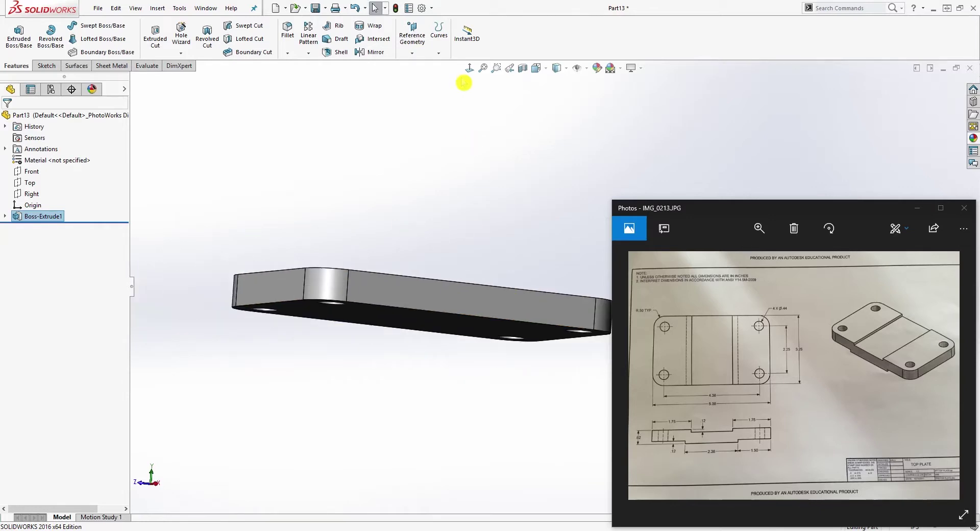
left_click(420, 303)
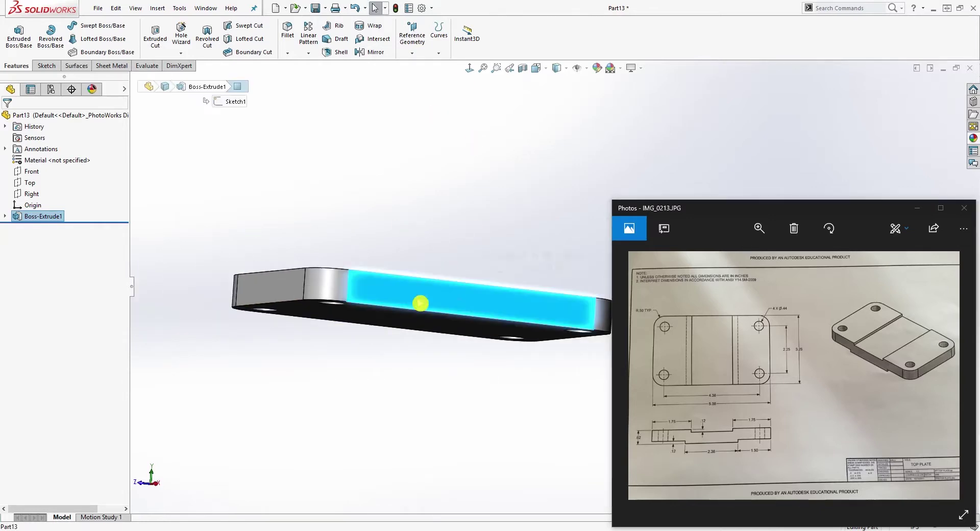
left_click(46, 65)
left_click(16, 32)
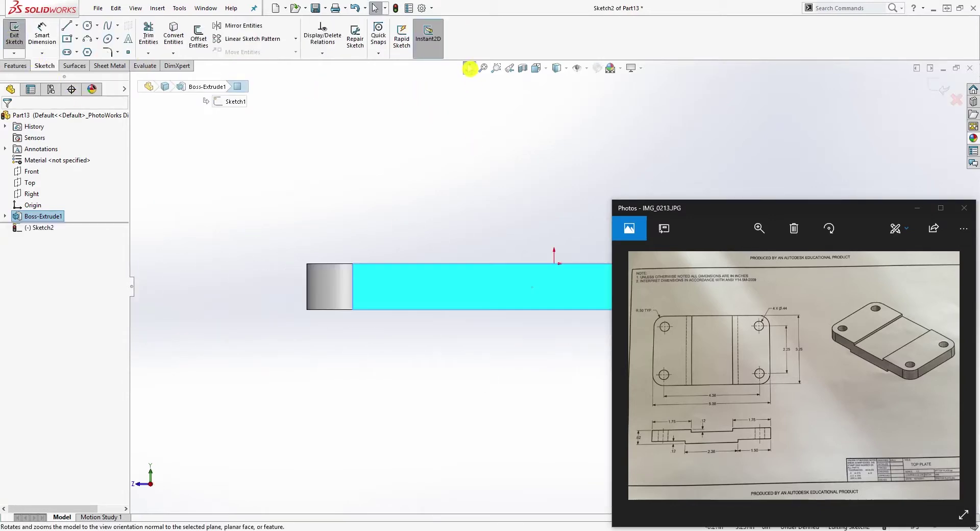
scroll(590, 319, "down", 4)
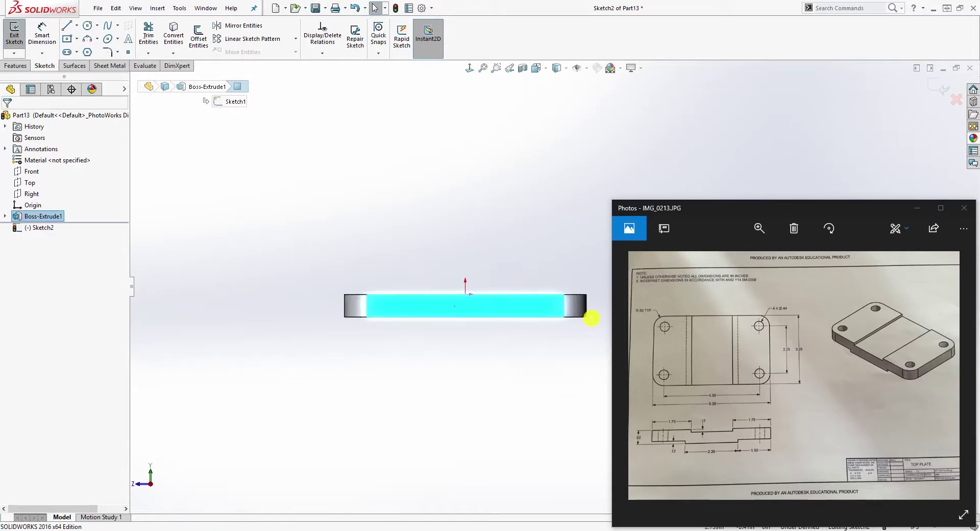
left_click(77, 39)
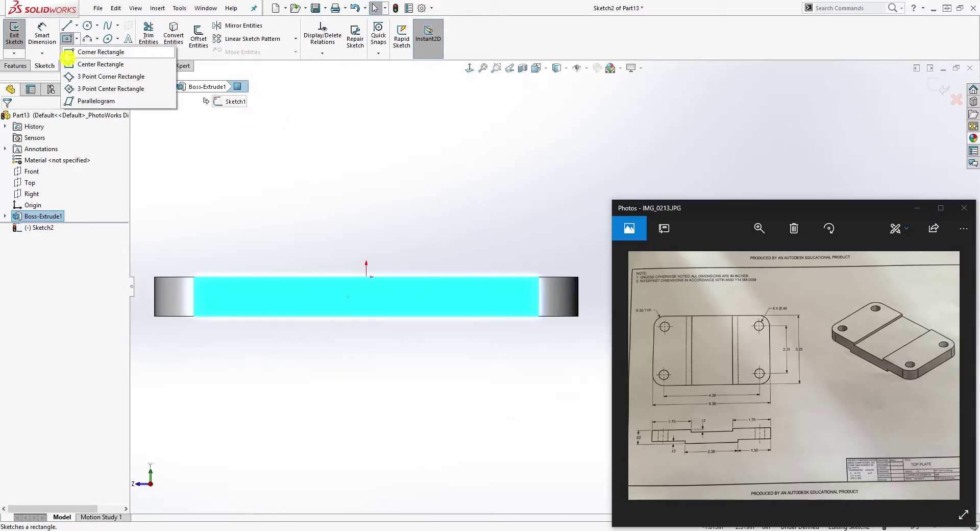
left_click(99, 46)
left_click(272, 317)
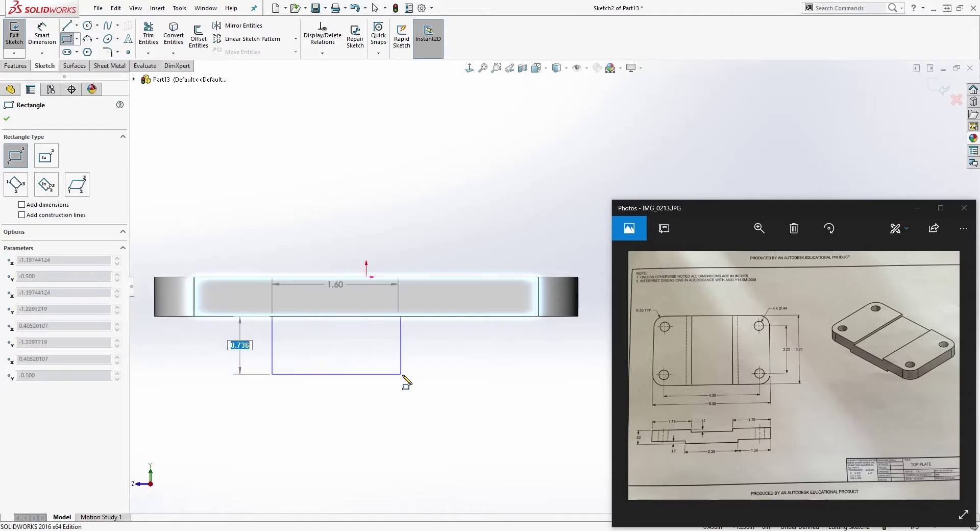
left_click(469, 337)
key("Escape")
key("Escape")
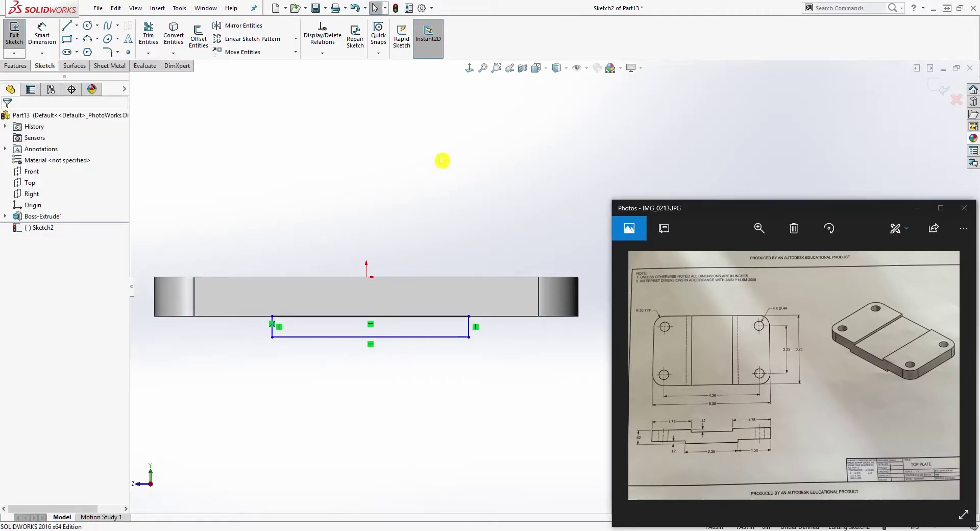
Draw a vertical line about 0.66 in long from the origin down into the rectangle
right_click_drag(442, 160, 335, 160)
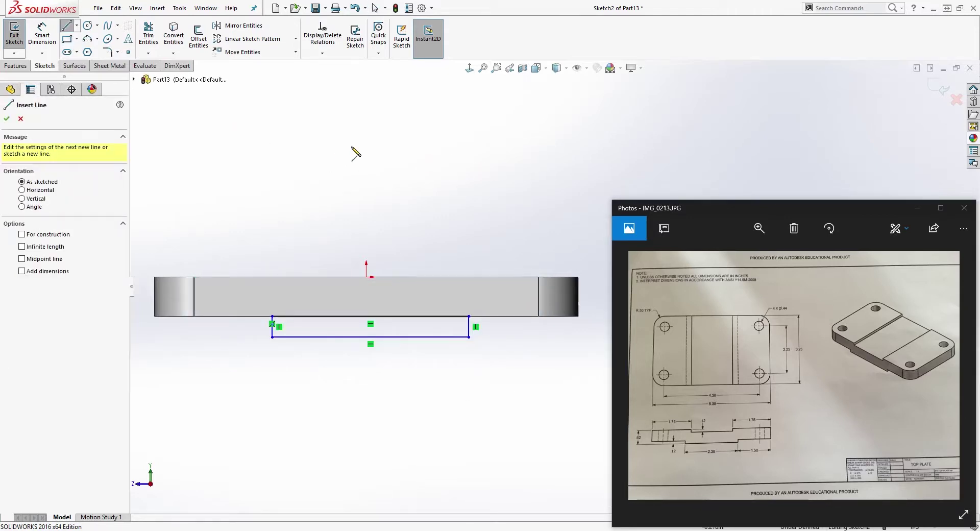
left_click(366, 276)
left_click(366, 328)
key("Escape")
Add a Midpoint relation between the vertical line's lower endpoint and the rectangle's bottom edge
scroll(361, 348, "down", 2)
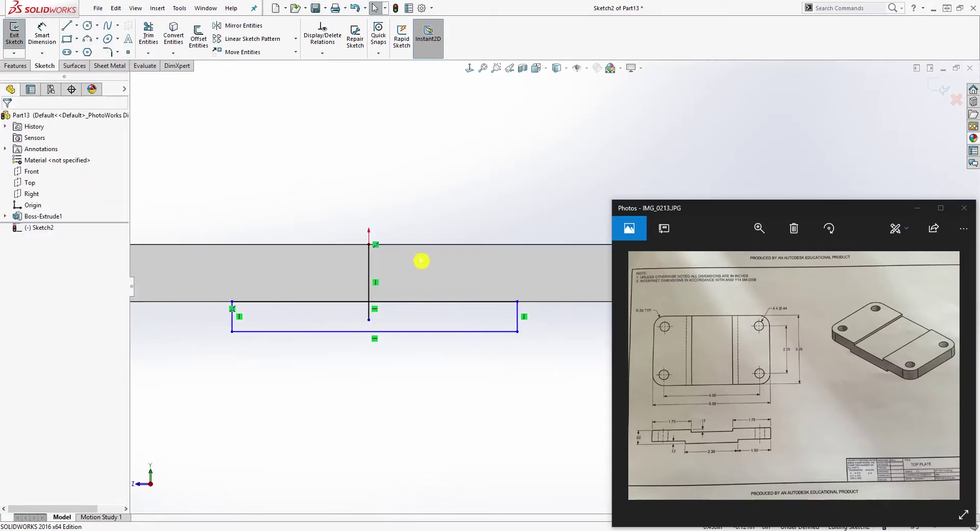
left_click(368, 320)
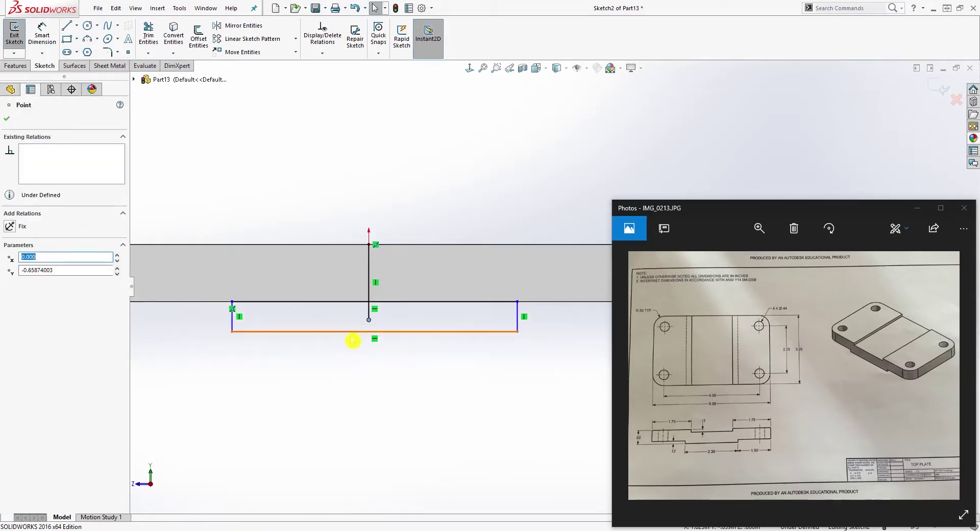
left_click(349, 332, "ctrl")
left_click(21, 283)
key("Escape")
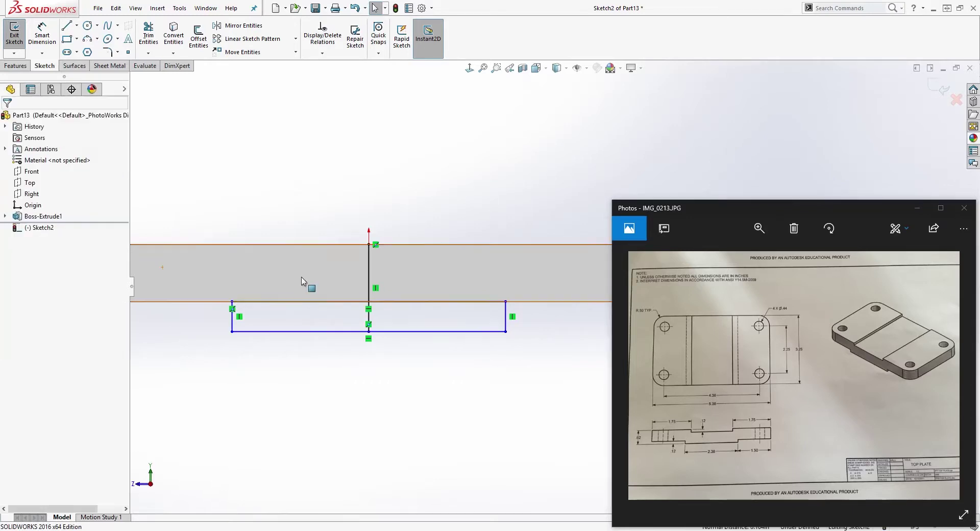
Convert the vertical line from the origin to construction geometry
left_click(368, 265)
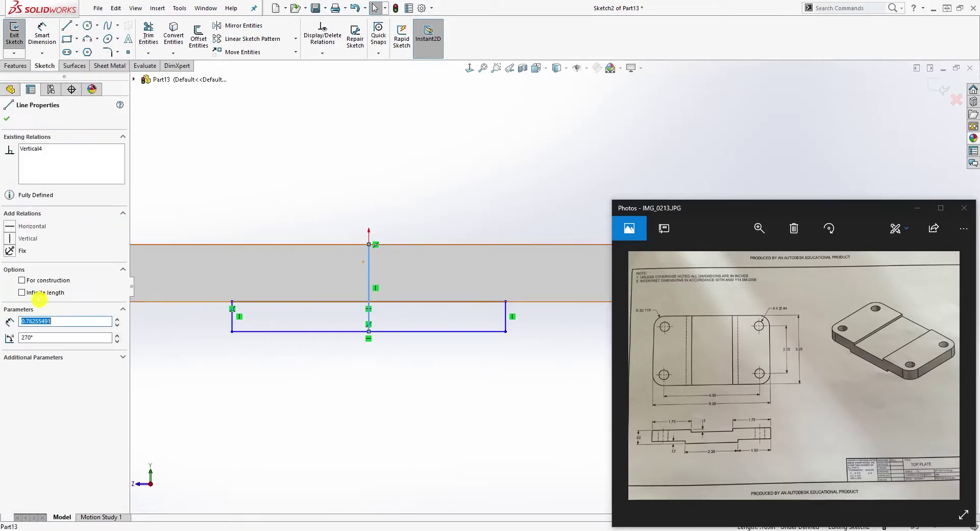
left_click(22, 280)
key("Escape")
Dimension the rectangle's bottom edge at 2.38 in
right_click_drag(424, 472, 401, 350)
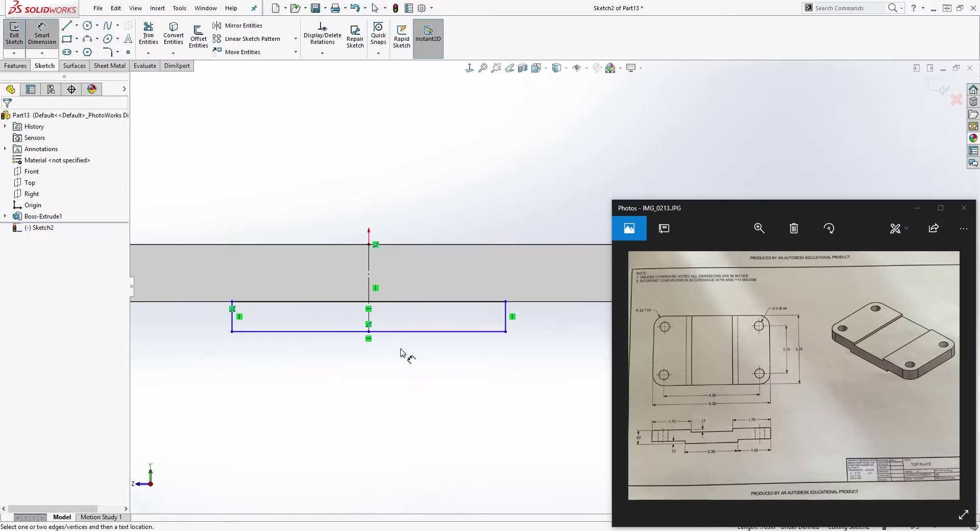
left_click(424, 332)
left_click(414, 383)
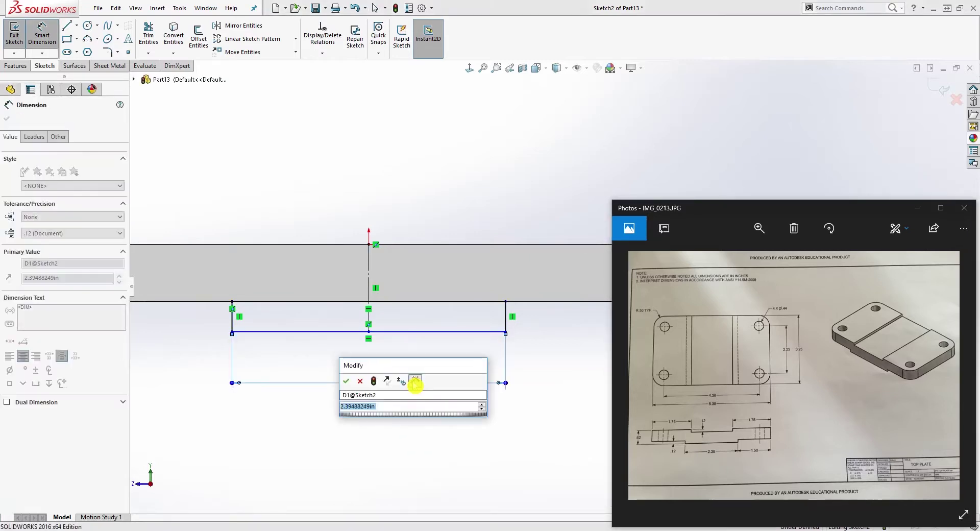
type("2.")
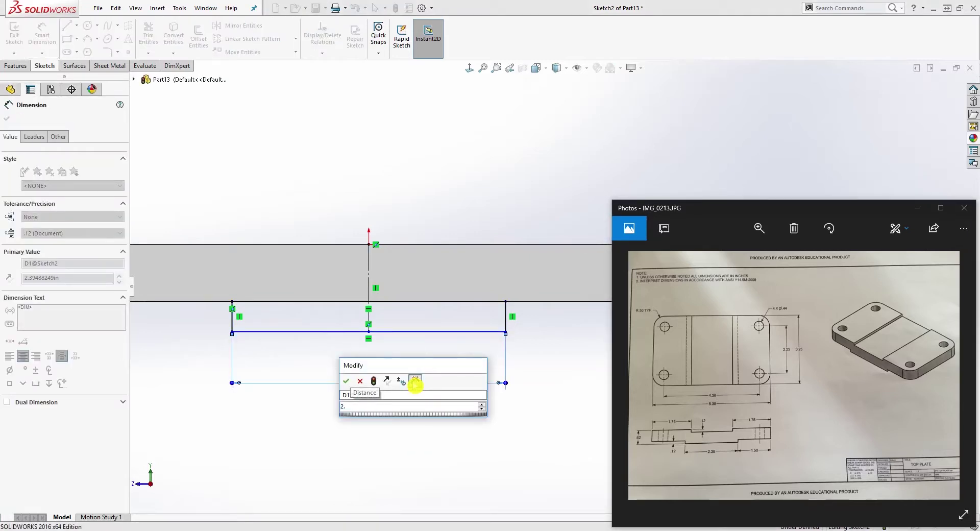
type("3")
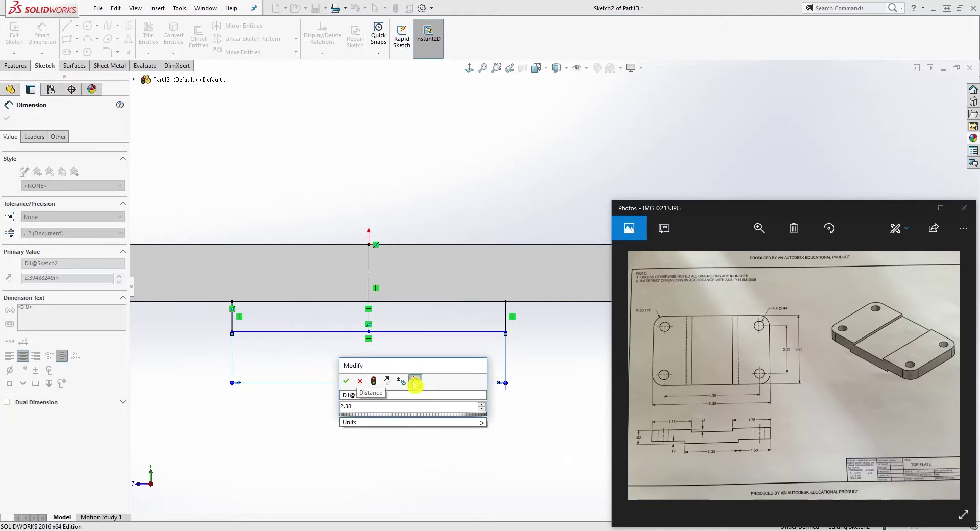
type("8")
key("Return")
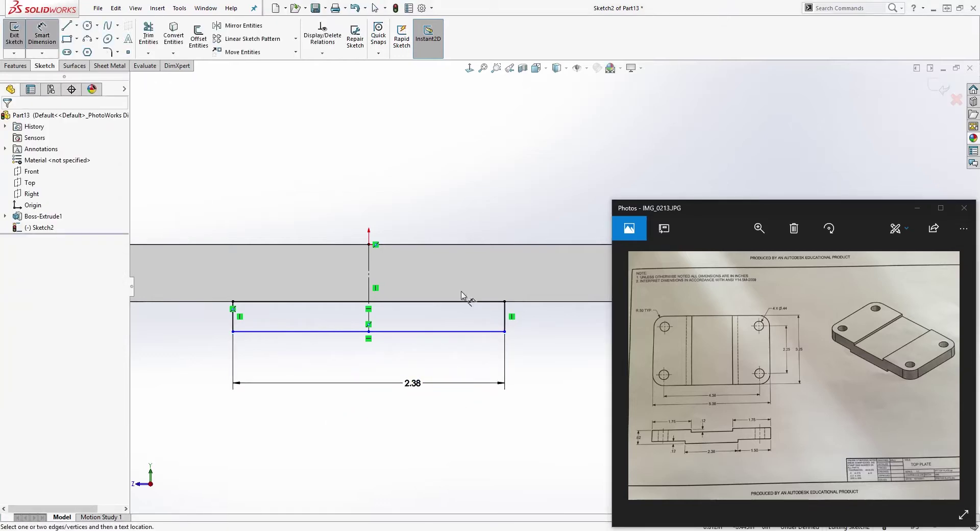
Dimension the rectangle's vertical side at 0.12 in
left_click(507, 318)
left_click(556, 322)
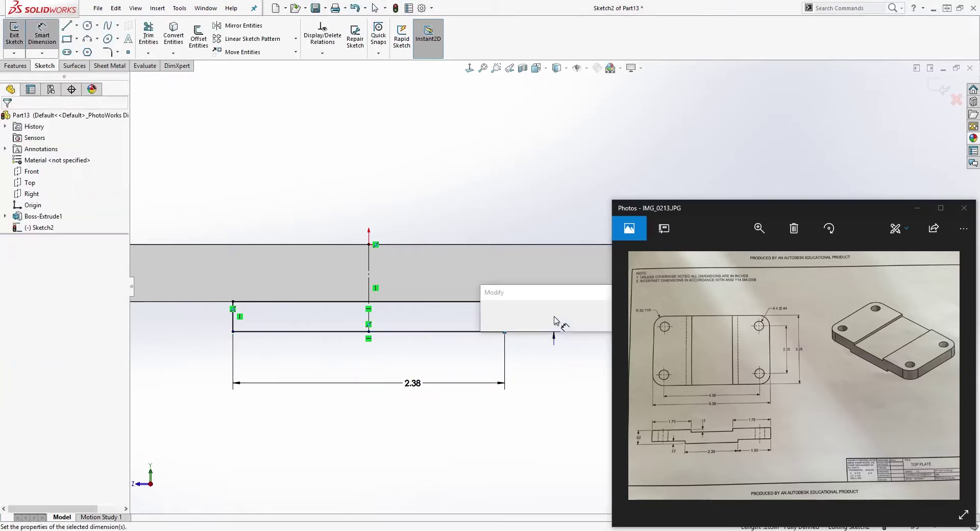
type(".12")
key("Return")
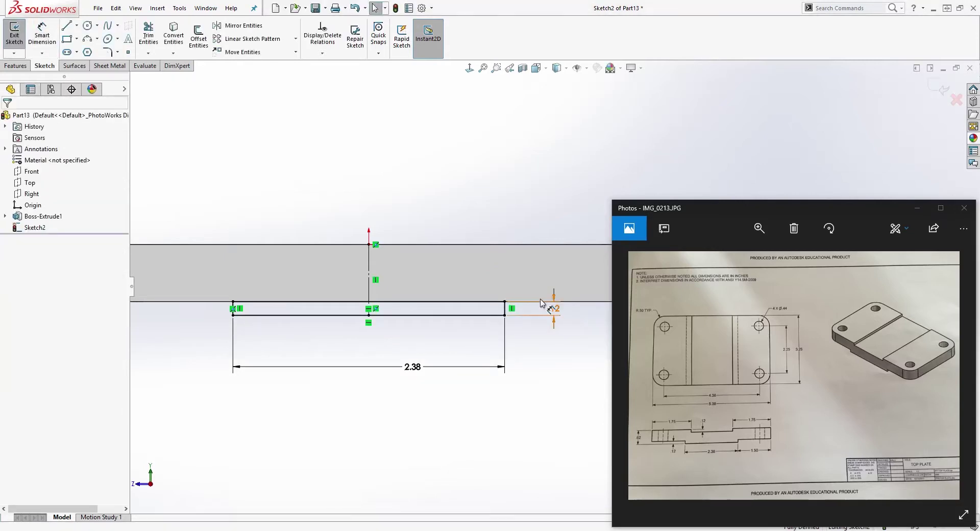
Extrude the underside rectangle as a boss in the reversed direction, Through All, merged with the plate
middle_click_drag(359, 291, 426, 278)
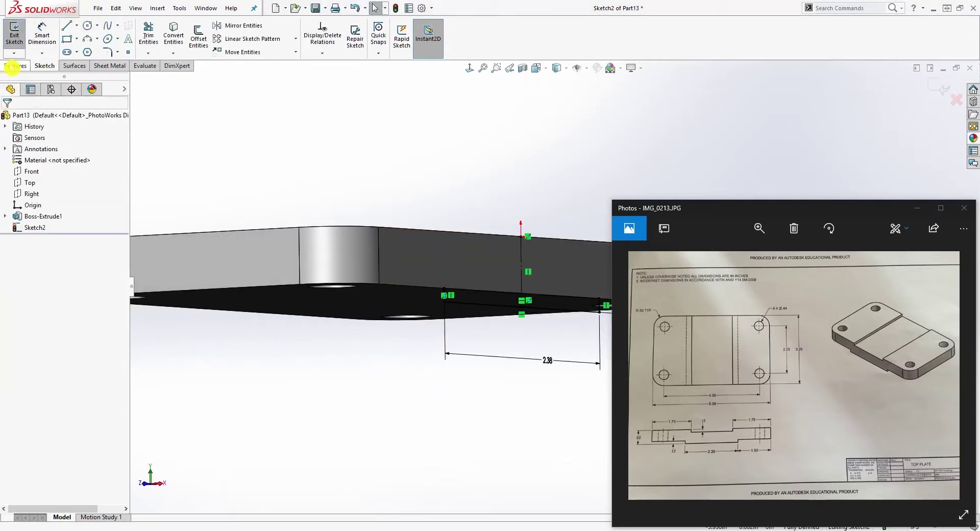
left_click(16, 66)
left_click(13, 47)
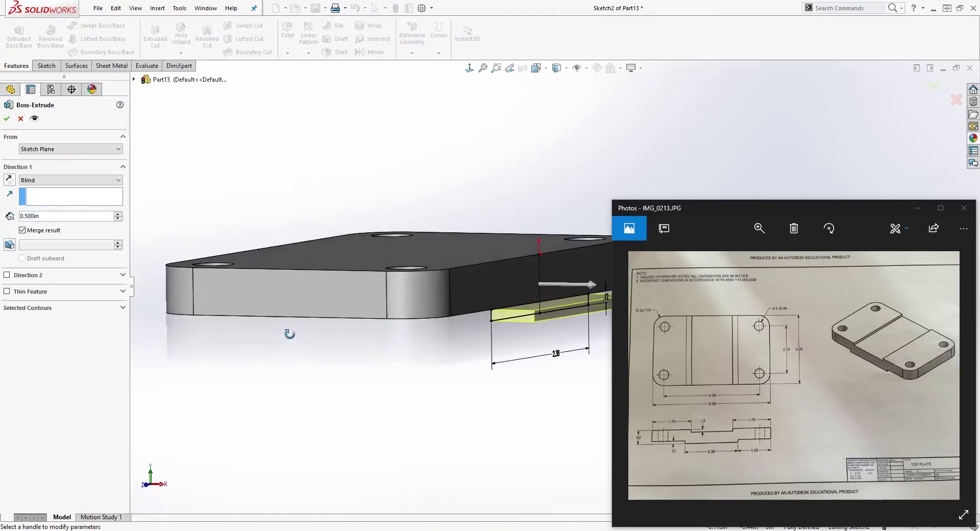
left_click(9, 180)
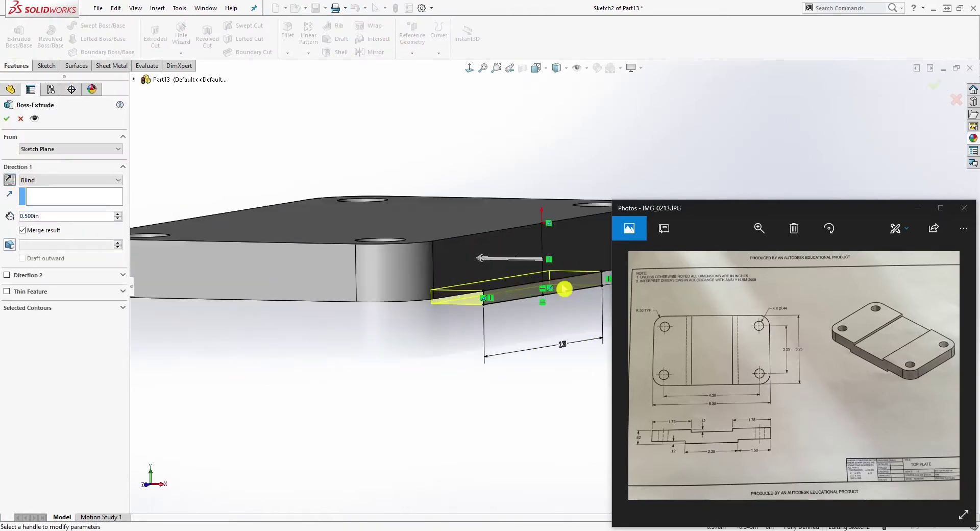
middle_click_drag(716, 159, 406, 444)
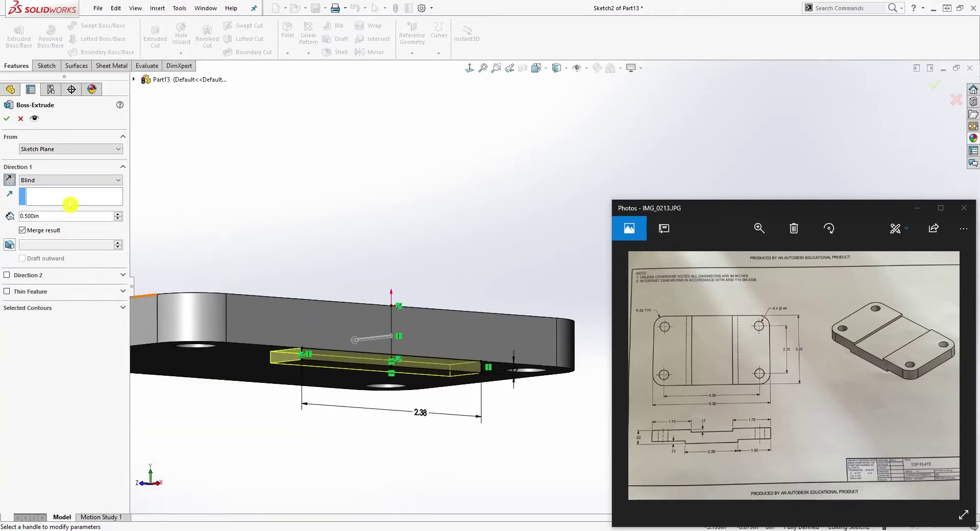
left_click(71, 180)
left_click(63, 204)
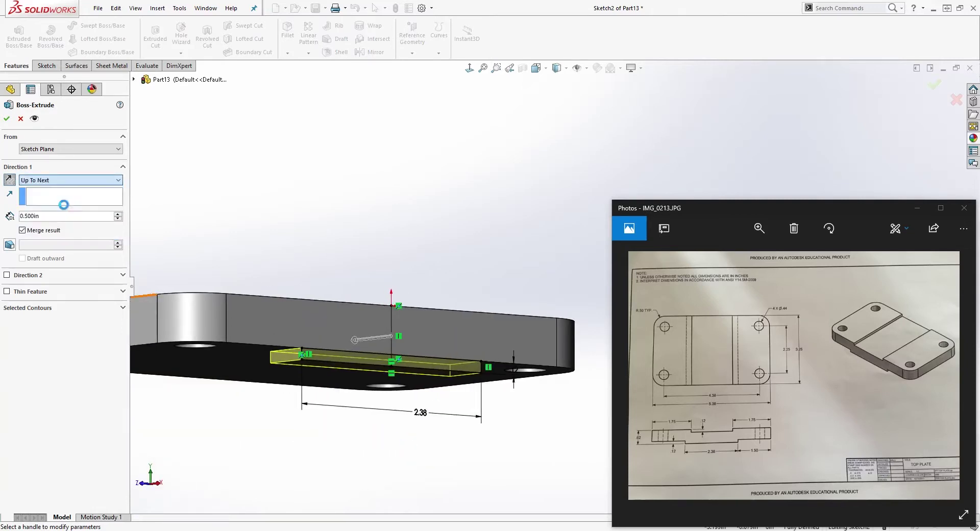
left_click(105, 180)
left_click(81, 199)
middle_click_drag(284, 423, 198, 327)
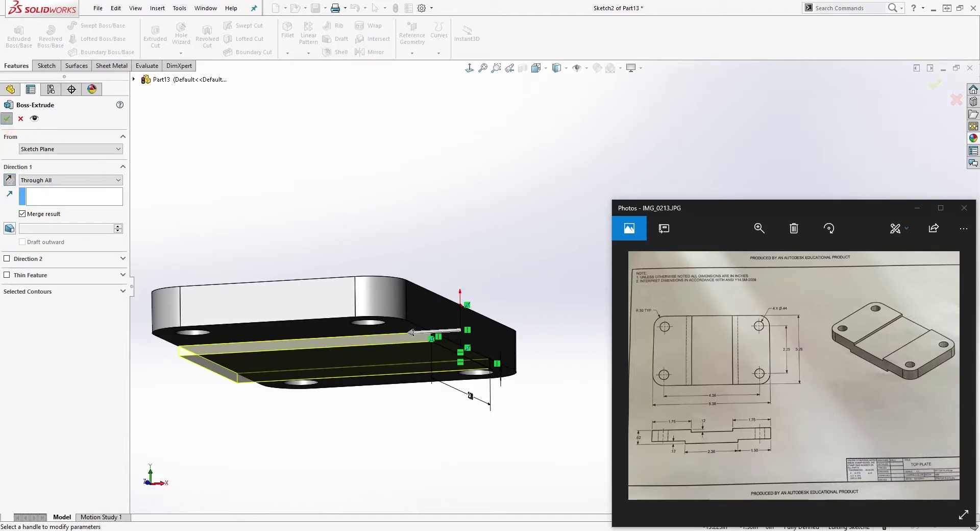
left_click(7, 118)
Start a new sketch on the plate's top face
left_click(258, 258)
mouse_move(258, 258)
middle_mouse_down()
mouse_move(293, 301)
mouse_move(215, 332)
mouse_move(225, 378)
mouse_move(499, 431)
middle_mouse_up()
left_click(720, 365)
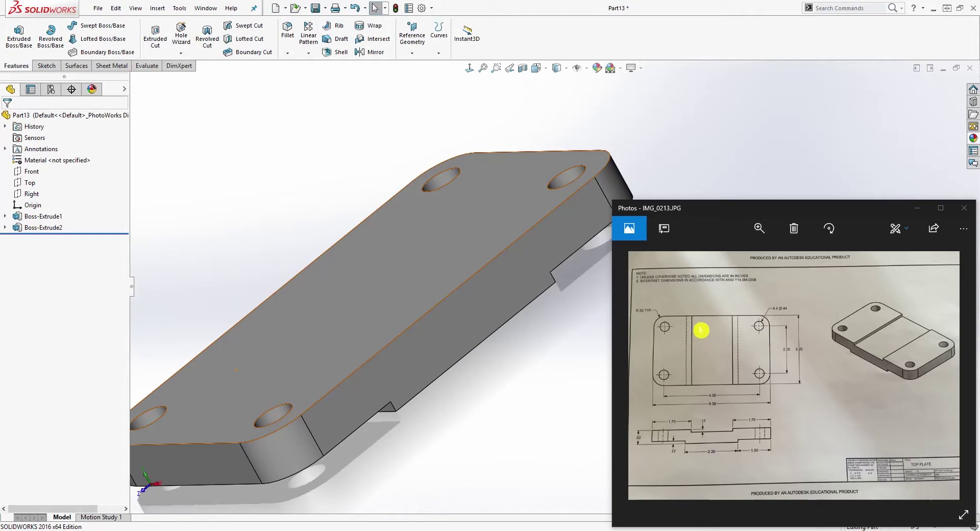
middle_click_drag(329, 320, 285, 291)
left_click(371, 286)
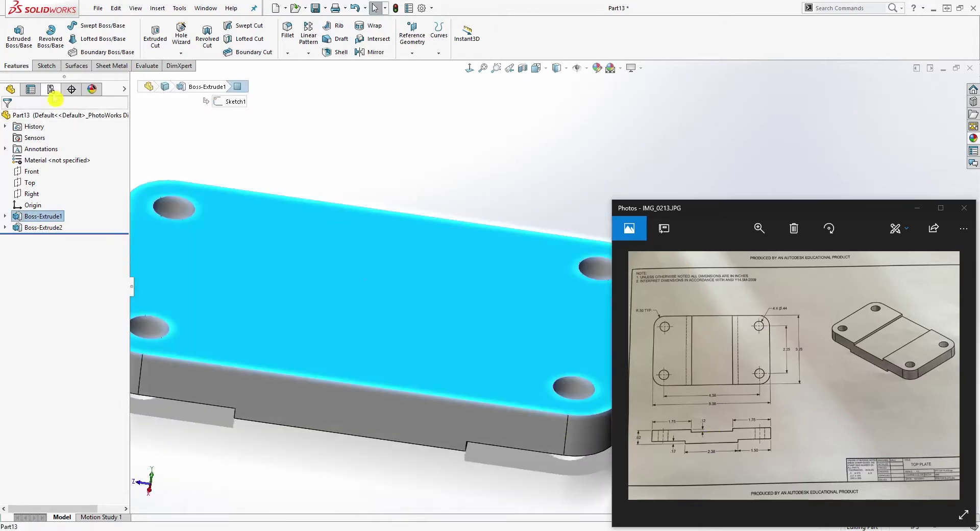
left_click(40, 65)
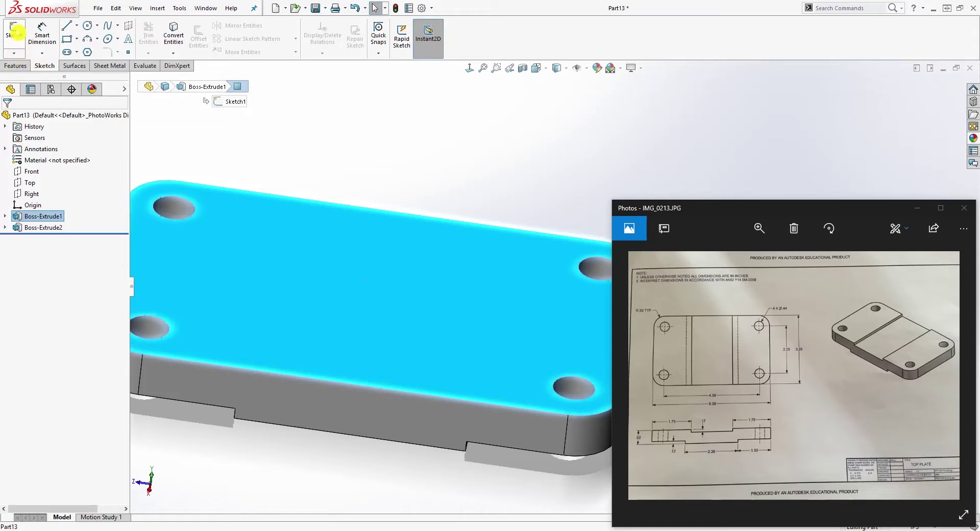
left_click(16, 32)
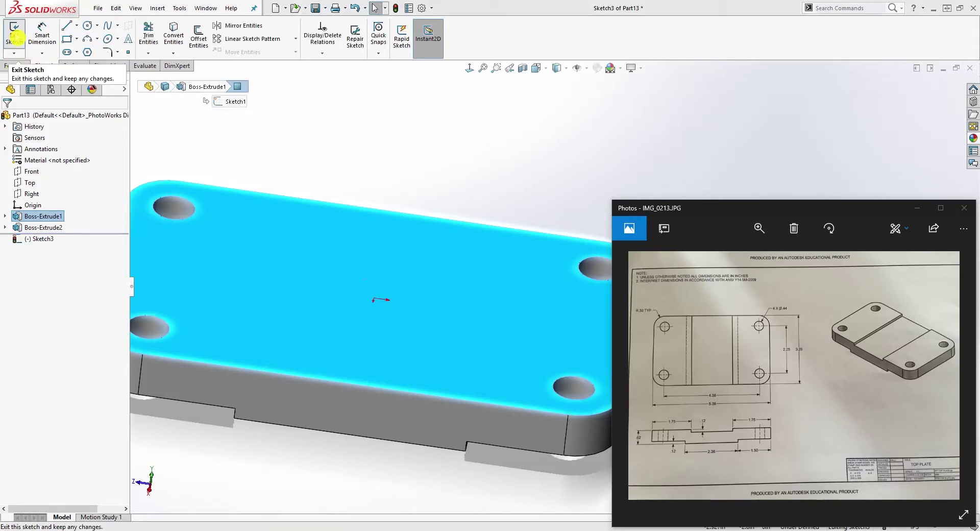
left_click(469, 69)
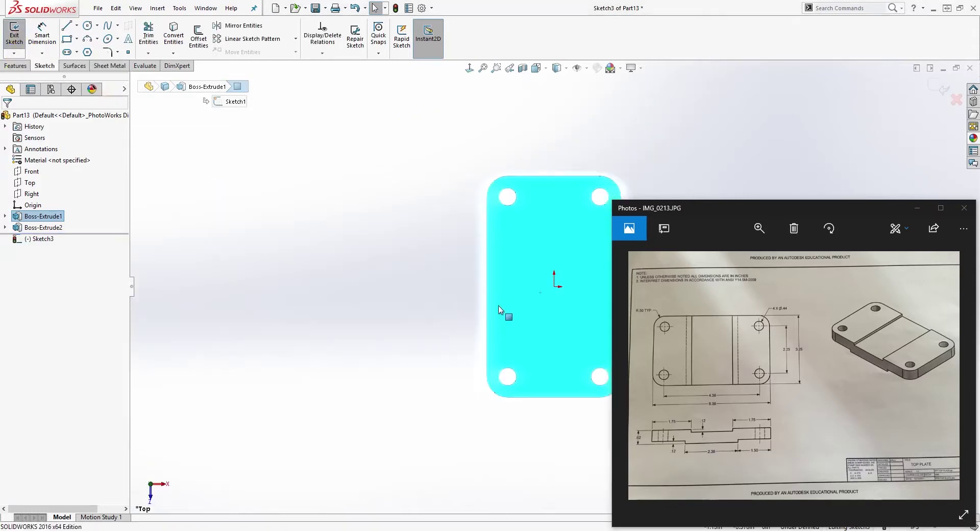
scroll(744, 186, "down", 4)
scroll(468, 351, "up", 1)
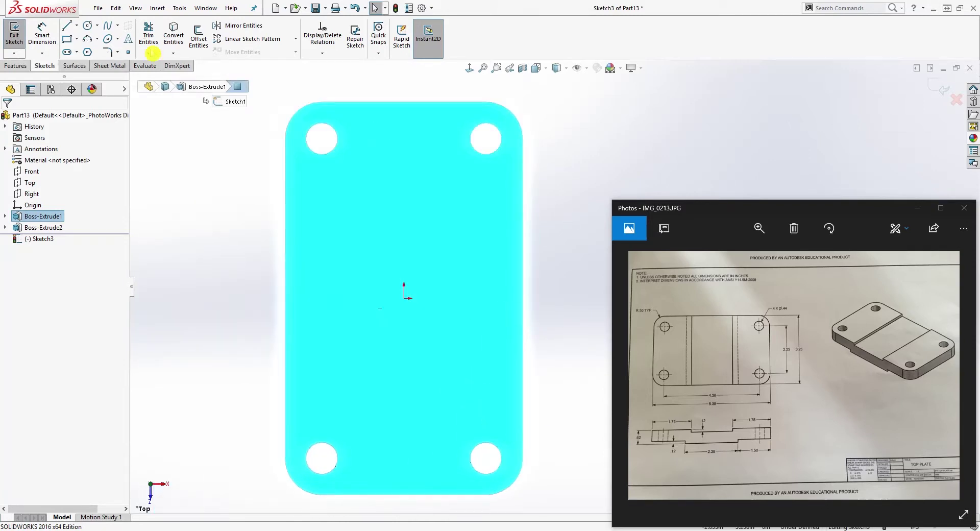
Sketch a center rectangle from the origin across the plate's full 3.25 in width and stretch its height by its lower edge
left_click(84, 65)
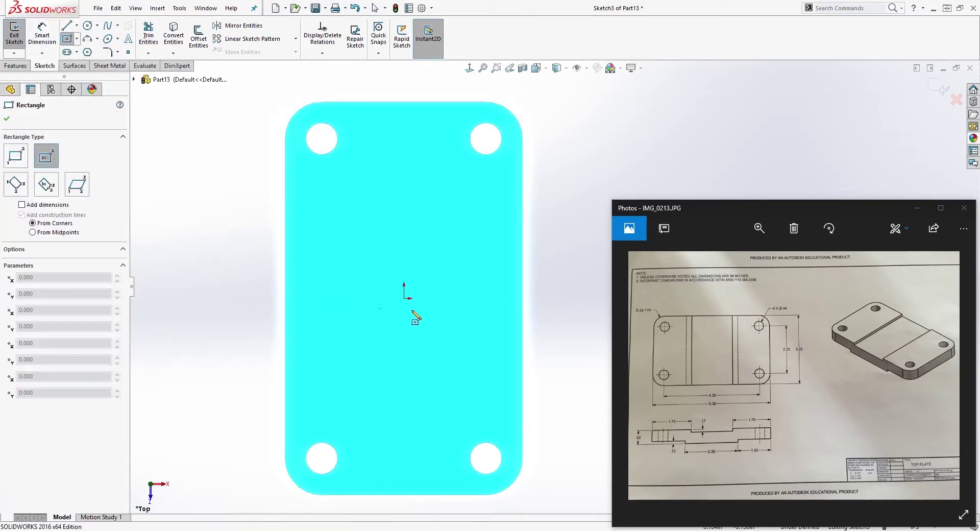
left_click(406, 298)
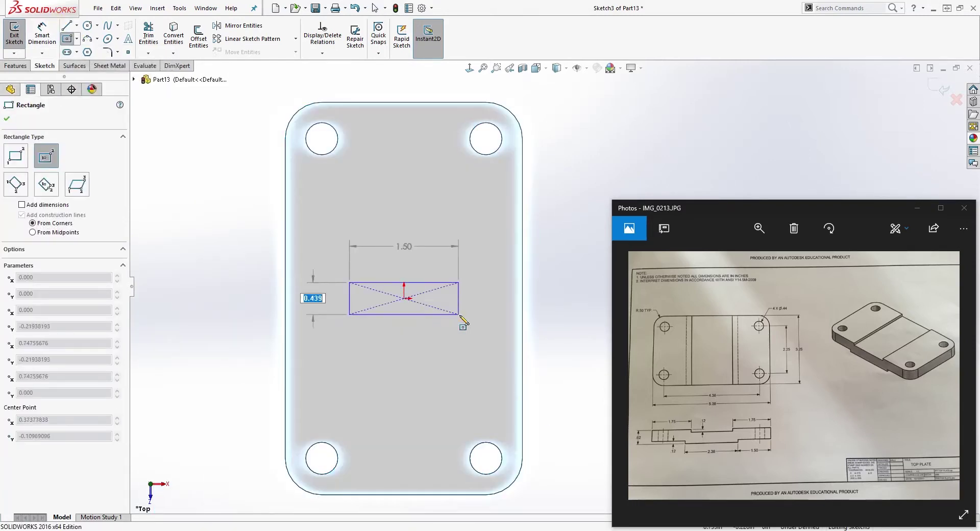
left_click(526, 318)
key("Escape")
left_click_drag(474, 318, 469, 355)
Dimension the distance between the rectangle's upper edge and the plate's adjacent short edge at 1.75 in
right_click_drag(525, 236, 515, 127)
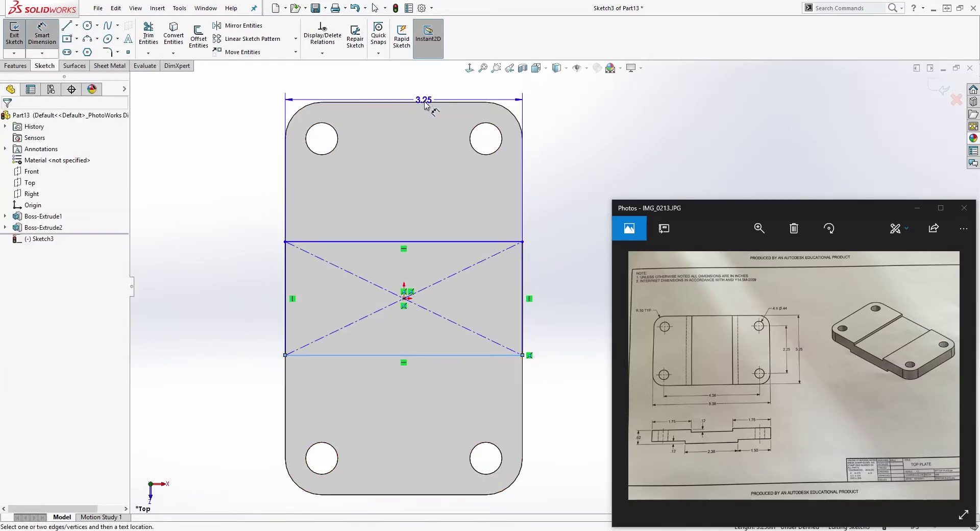
key("Escape")
left_click(432, 242)
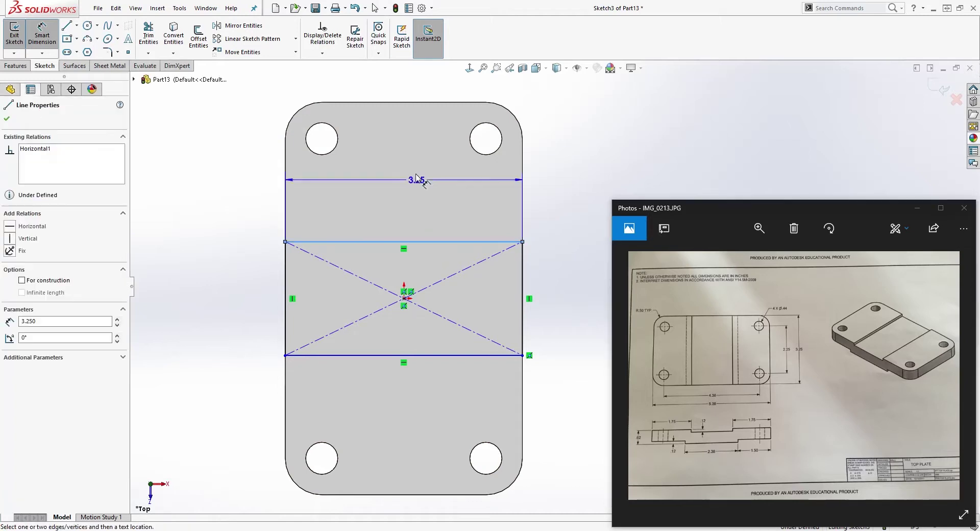
left_click(401, 102)
left_click(560, 128)
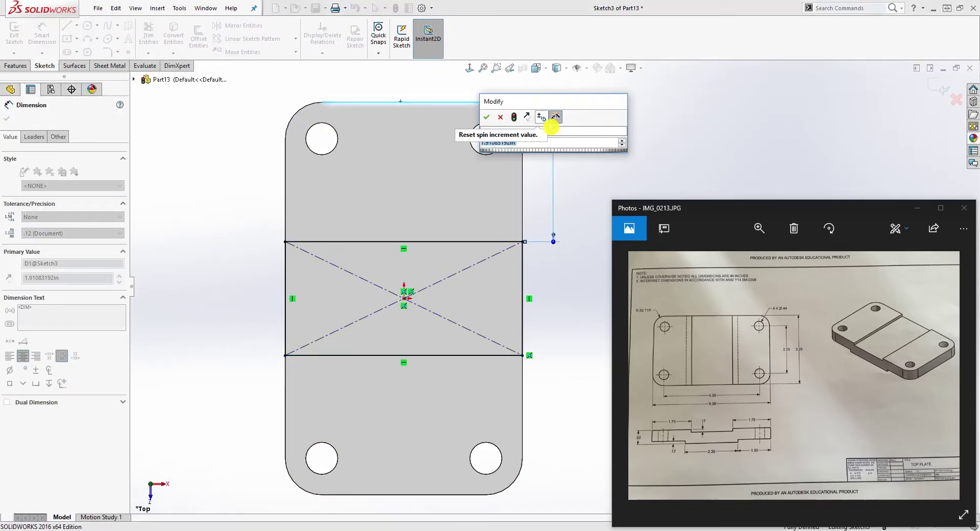
type("1.7")
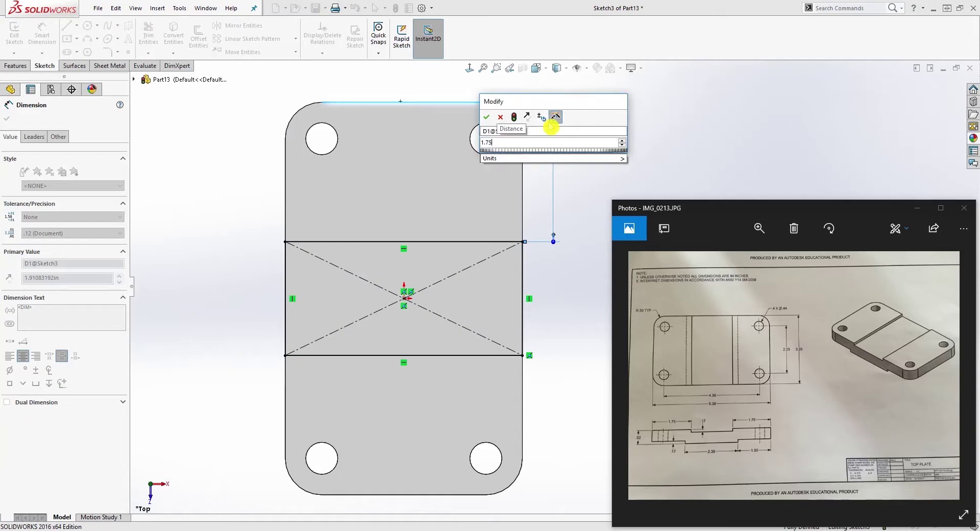
type("5")
key("Return")
key("Escape")
Cut the rectangle 0.12 in deep into the plate's top face with a Blind extruded cut
mouse_move(529, 321)
middle_mouse_down()
mouse_move(509, 208)
mouse_move(431, 238)
mouse_move(475, 168)
mouse_move(440, 255)
middle_mouse_up()
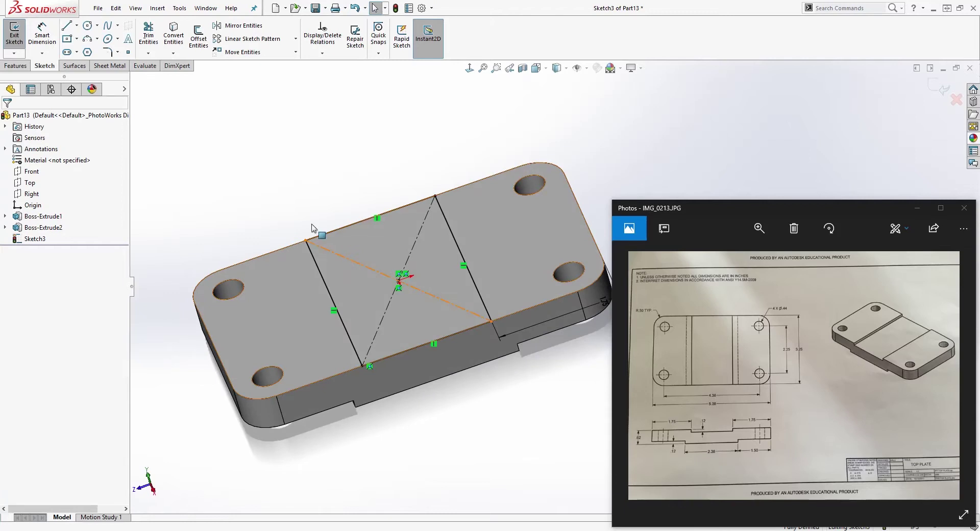
left_click(15, 66)
left_click(168, 48)
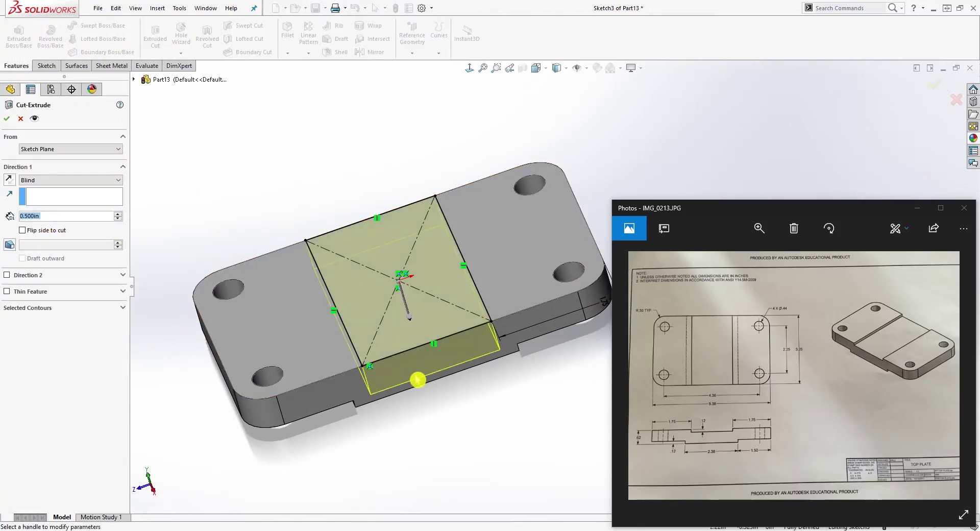
type(".12")
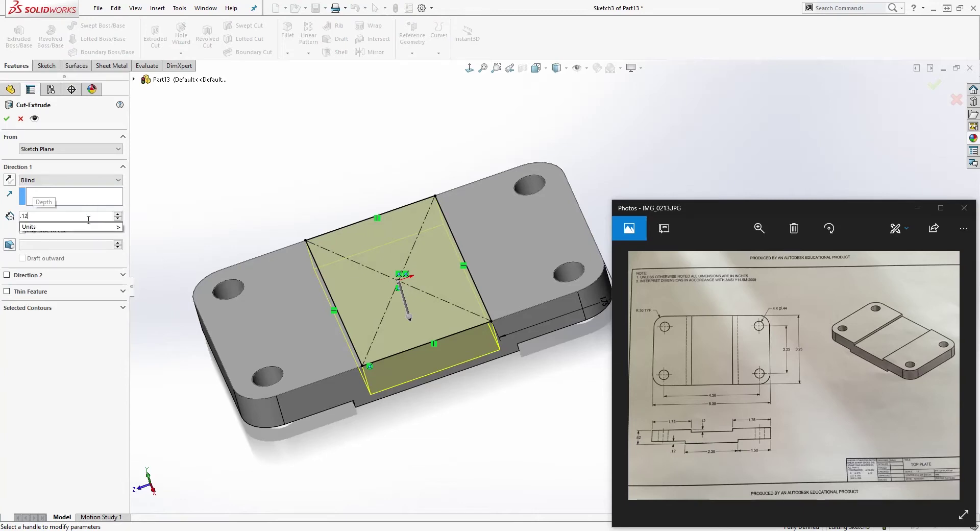
left_click(90, 225)
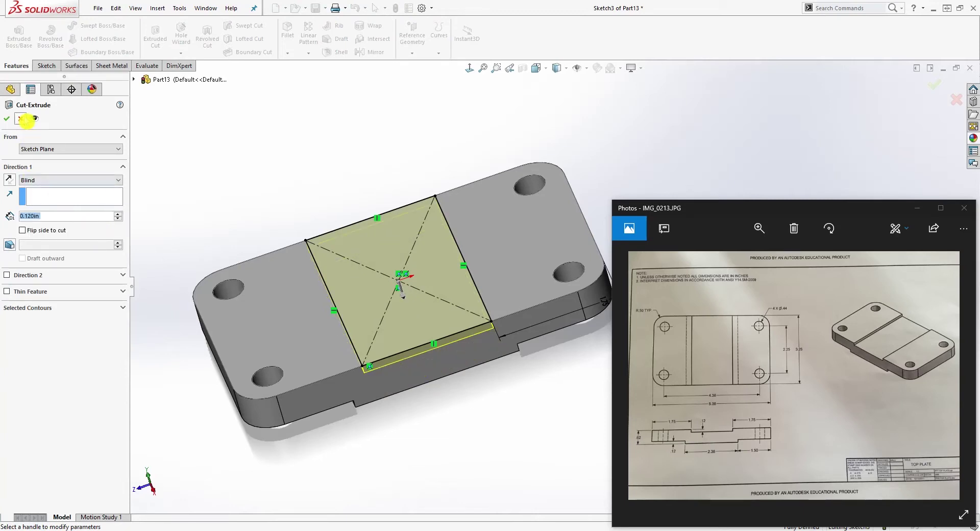
left_click(14, 121)
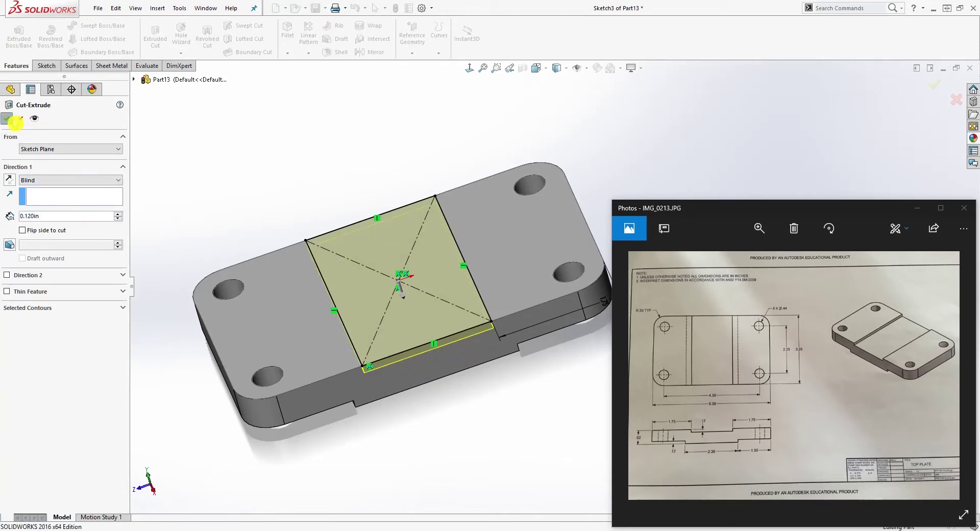
Save the part as Top Plate in the Caster Assembly folder
middle_click_drag(378, 246, 438, 407)
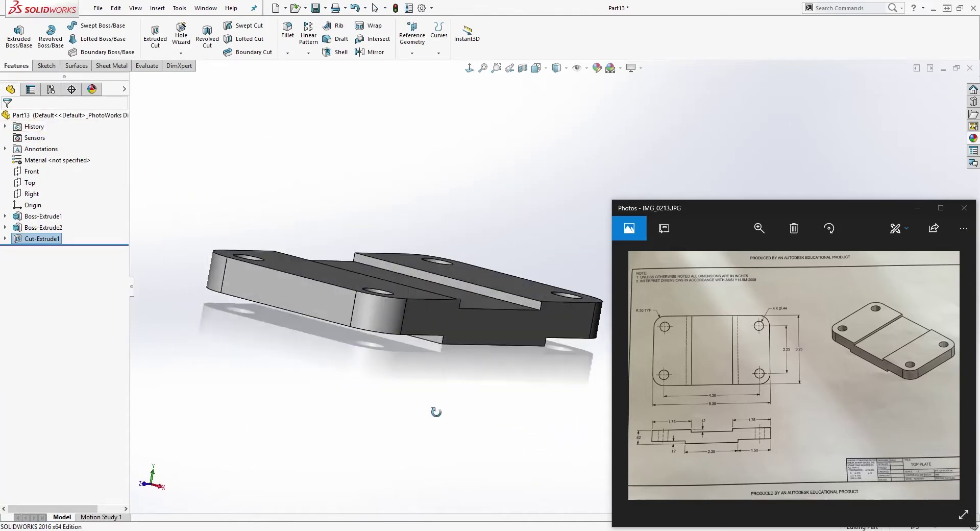
middle_click_drag(588, 133, 547, 162)
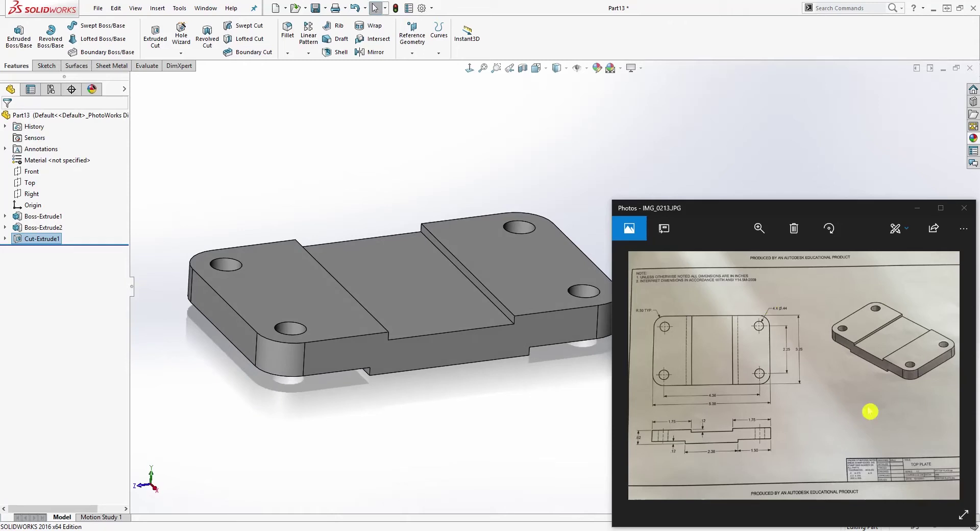
scroll(518, 313, "up", 3)
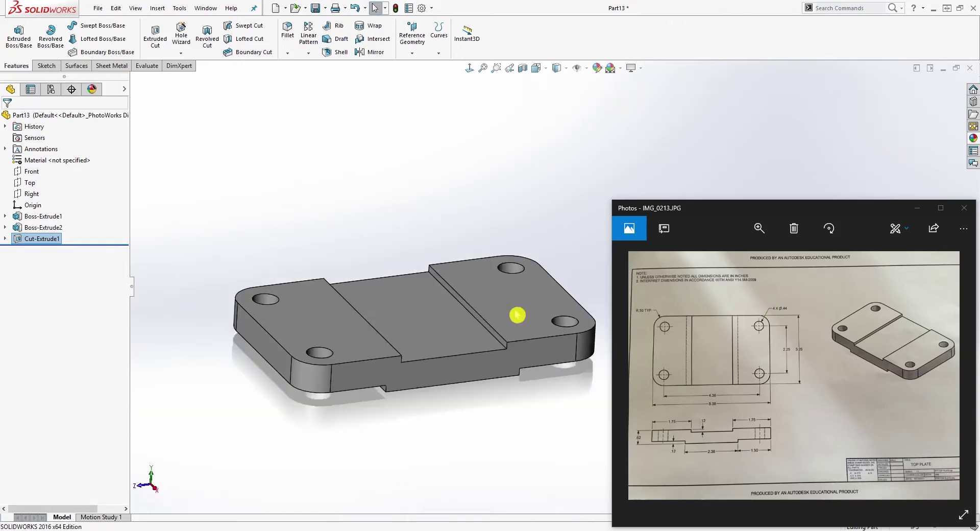
left_click(315, 8)
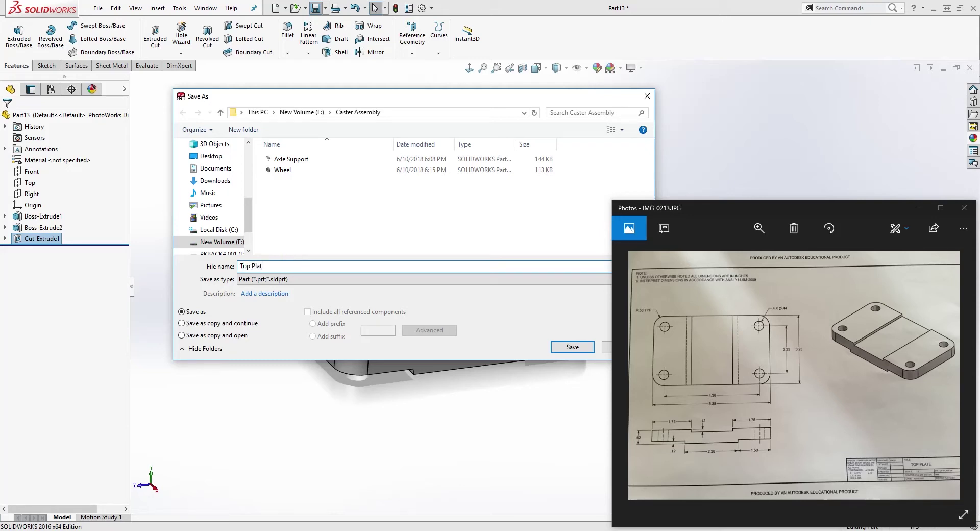
left_click(572, 347)
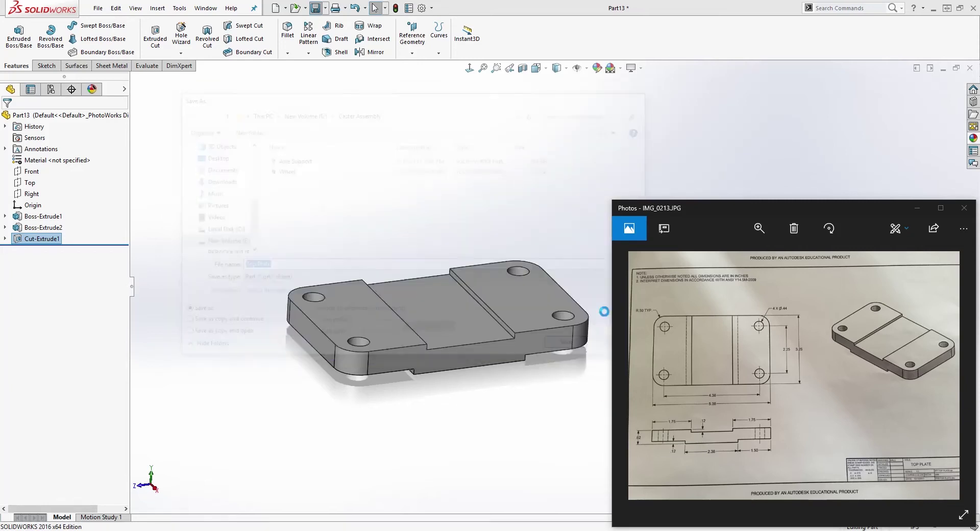